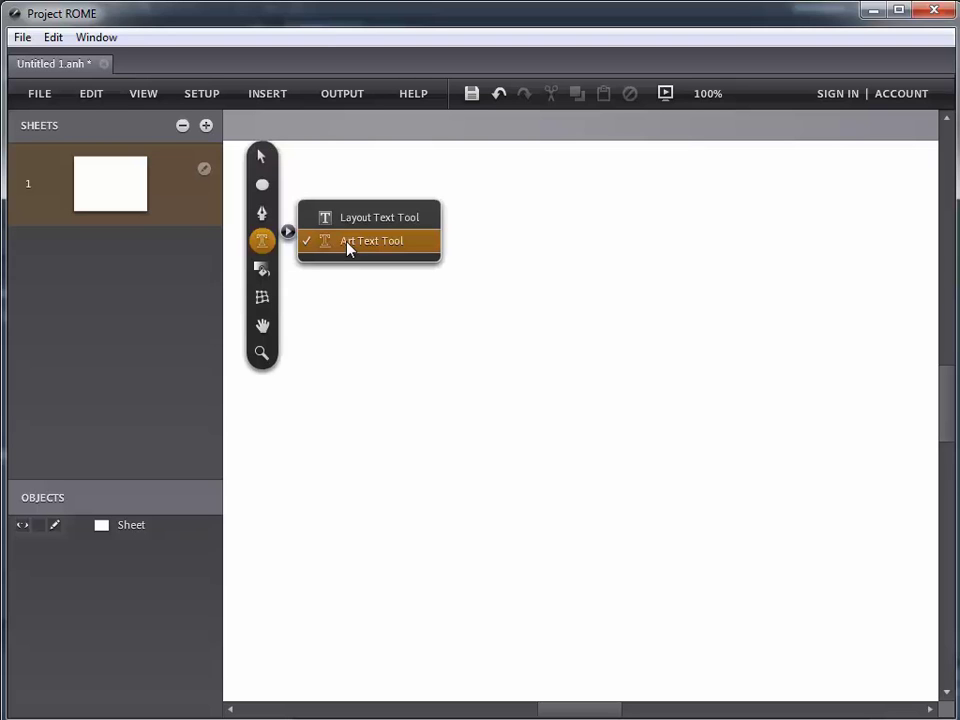
Add an art text object reading "My Title Goes Here" near the upper edge of the sheet.
click(348, 248)
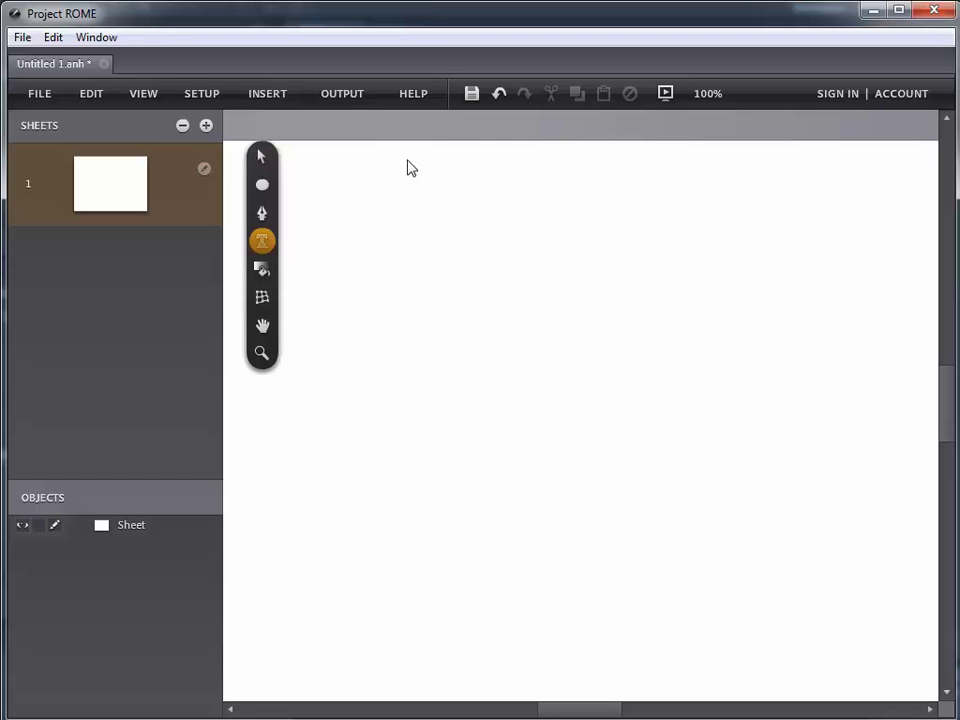
click(377, 186)
drag(549, 245, 437, 228)
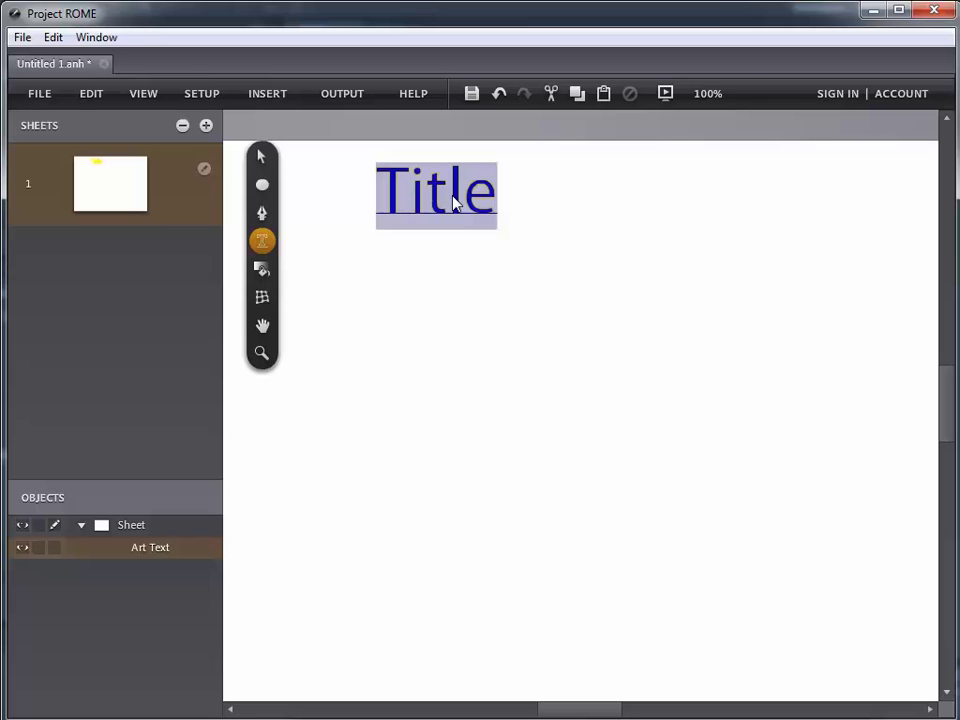
text(My T)
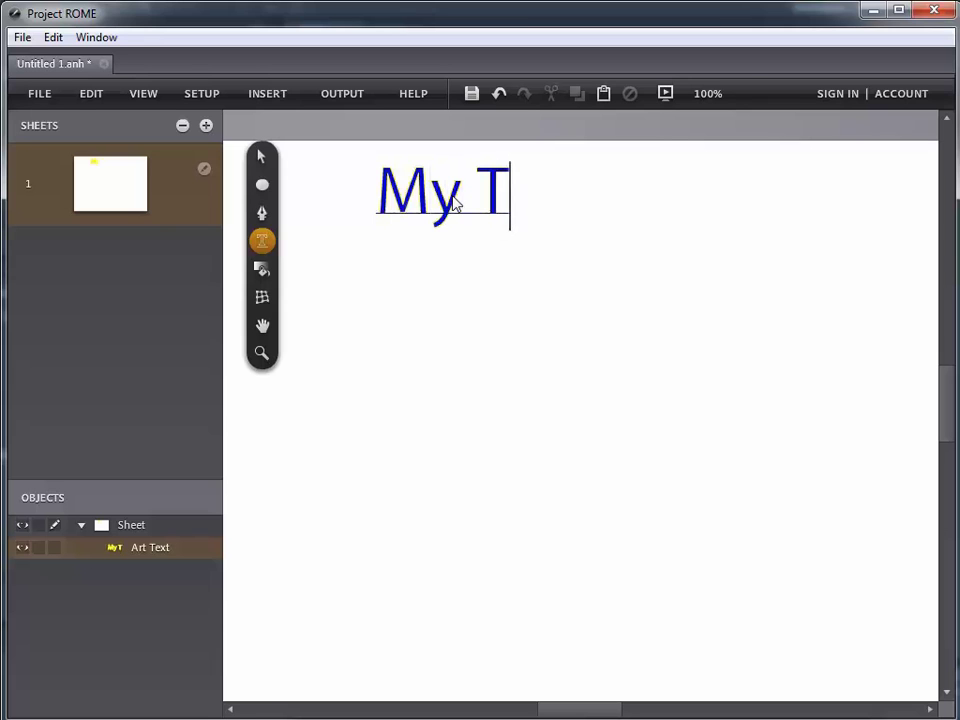
text(itle Goes Here)
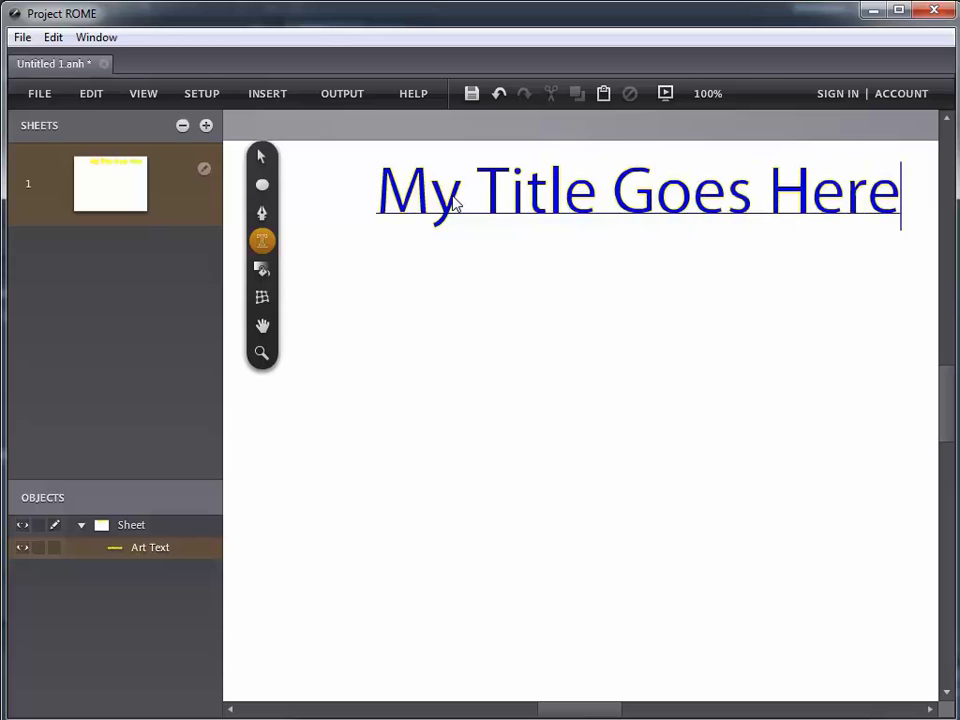
Reposition the title slightly lower on the sheet, leaving a band of empty space above it.
click(261, 157)
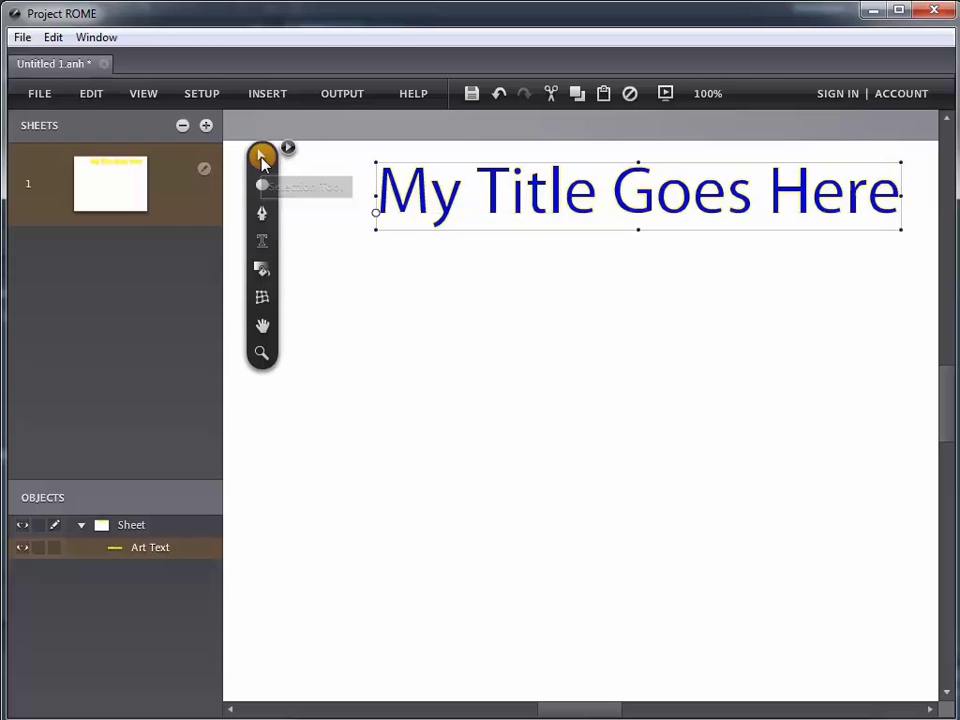
drag(630, 206, 567, 195)
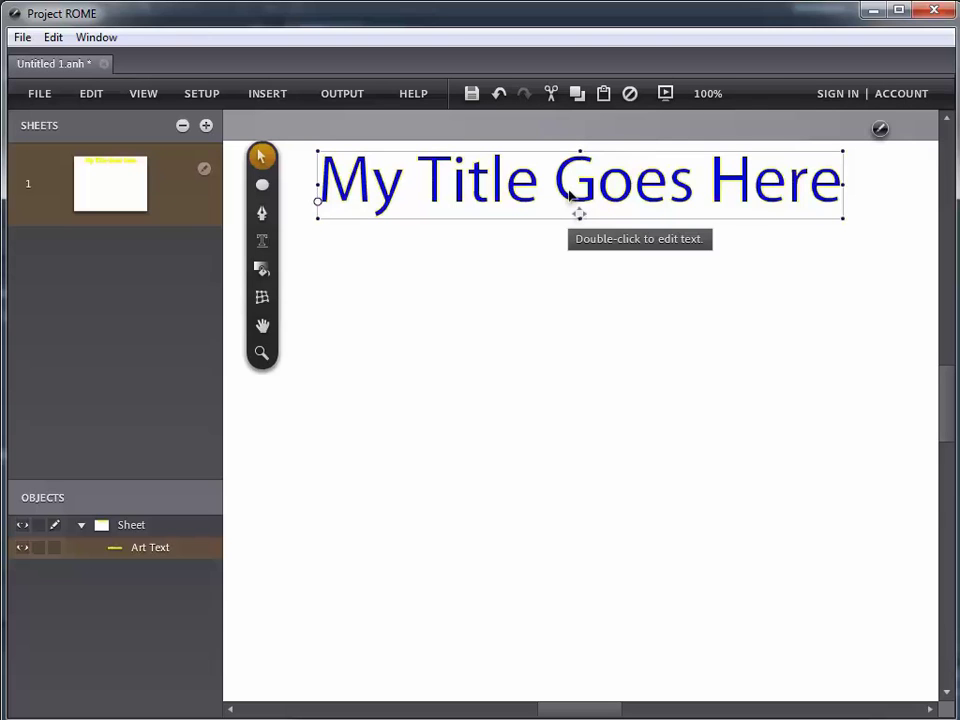
click(880, 128)
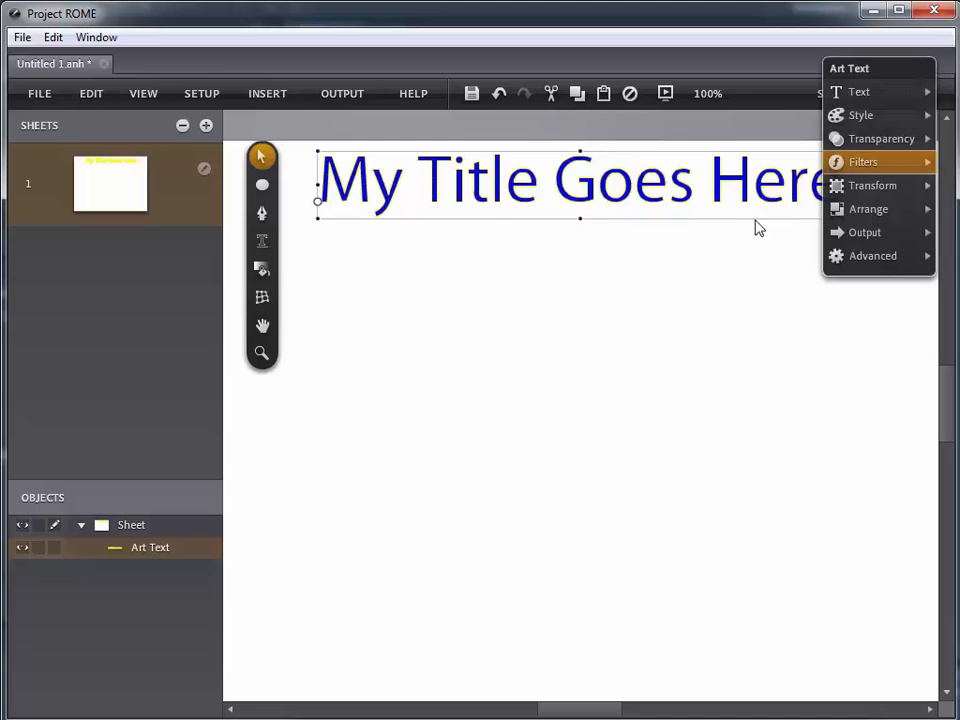
drag(694, 204, 655, 312)
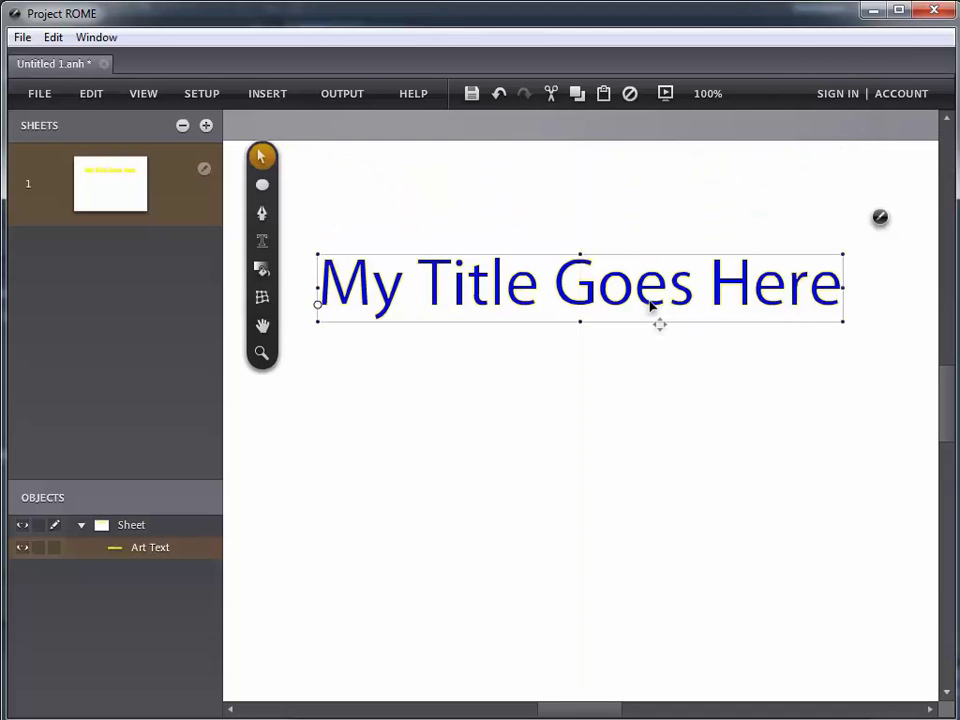
mouse_move(859, 227)
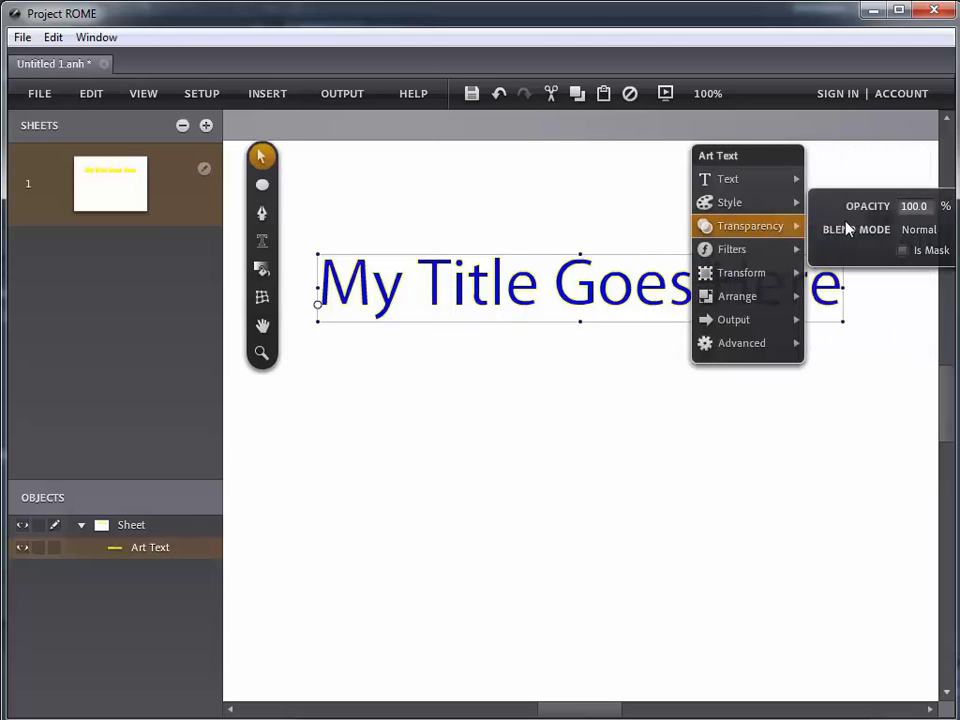
mouse_move(683, 188)
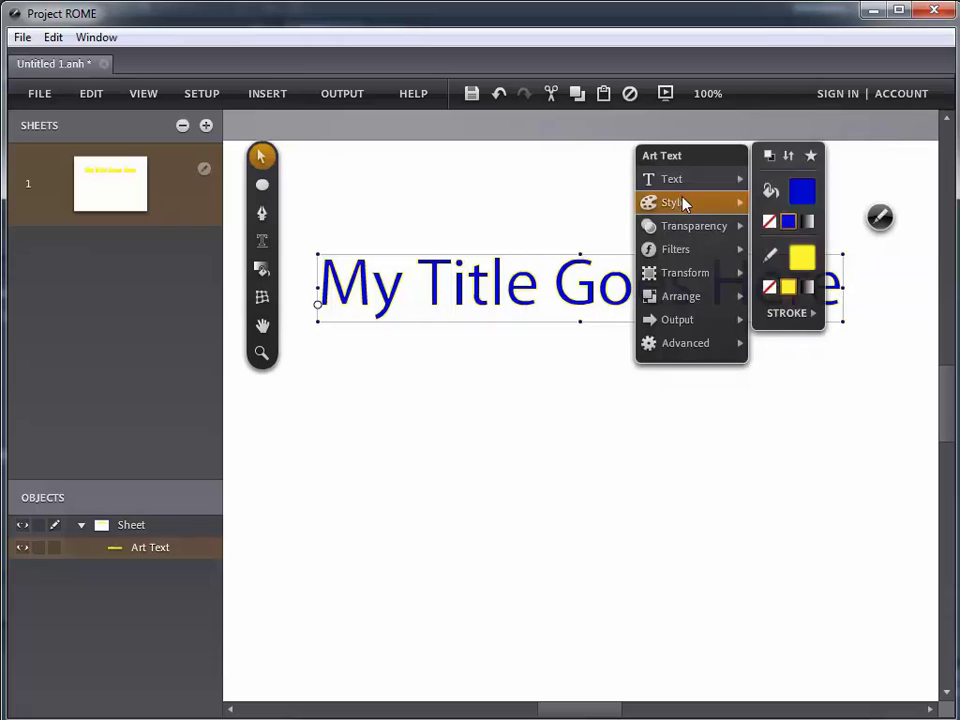
click(801, 191)
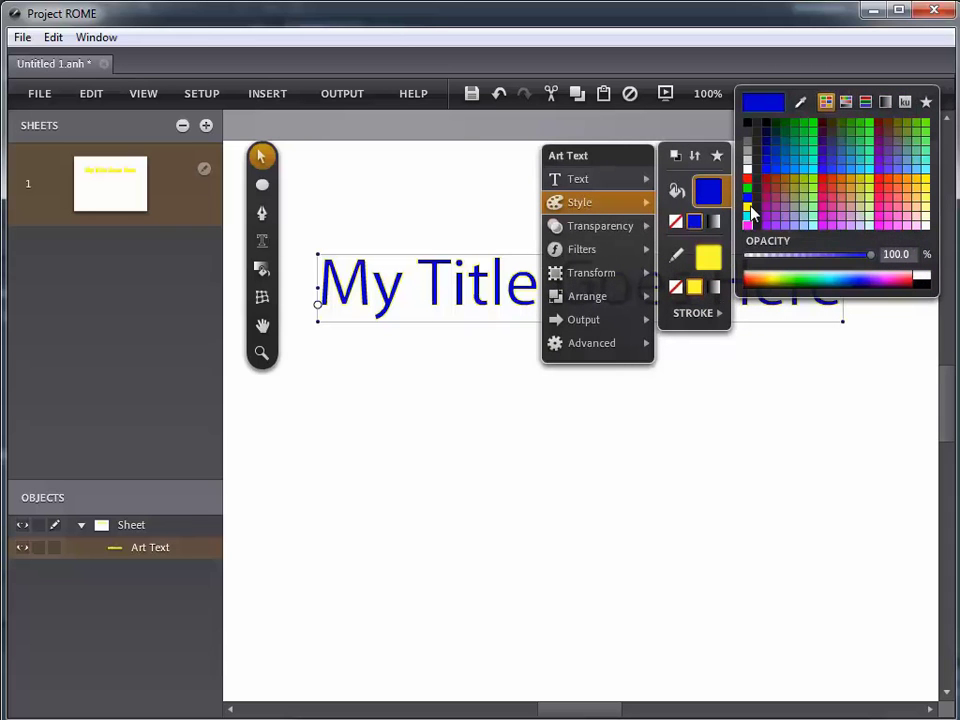
Try the fonts Adobe Garamond Pro, Courier Std and Bickham Script Pro on the title, and return it to Myriad Pro.
mouse_move(590, 185)
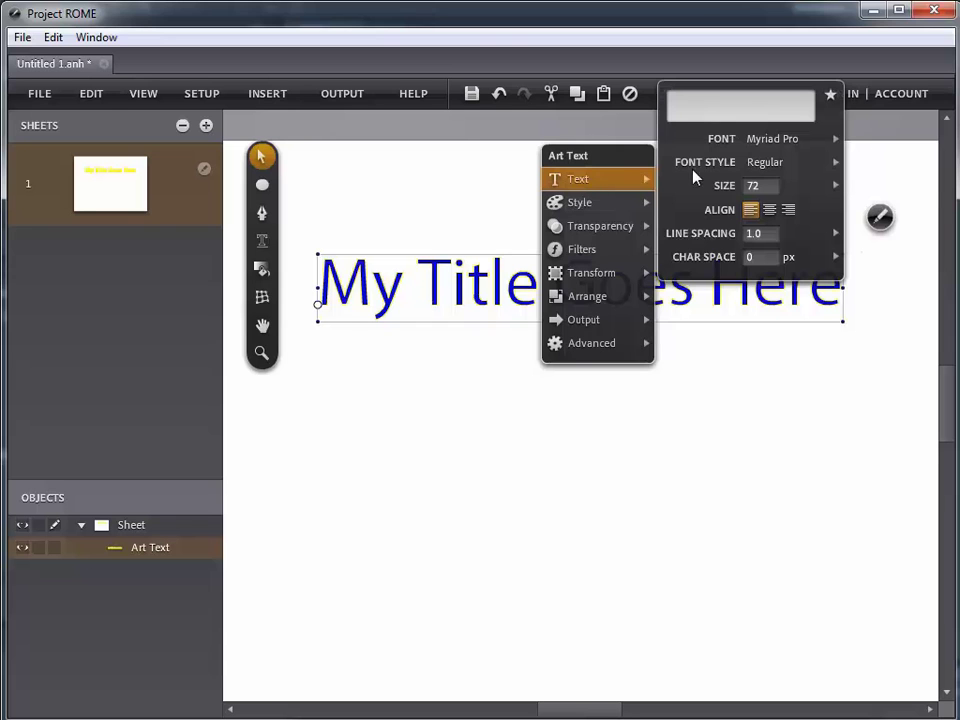
mouse_move(733, 146)
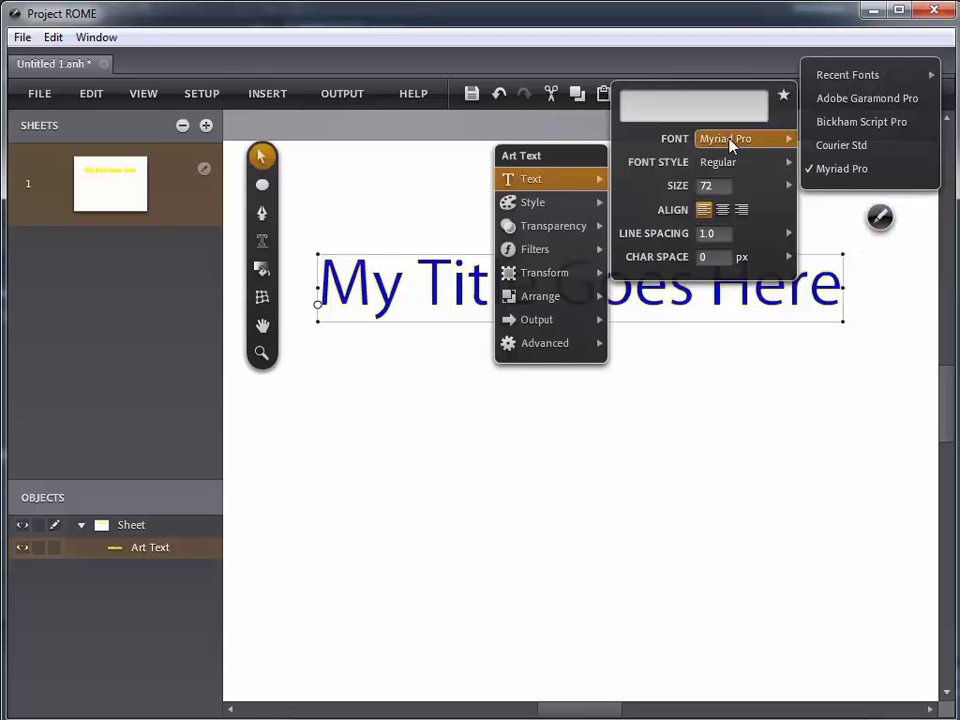
click(828, 100)
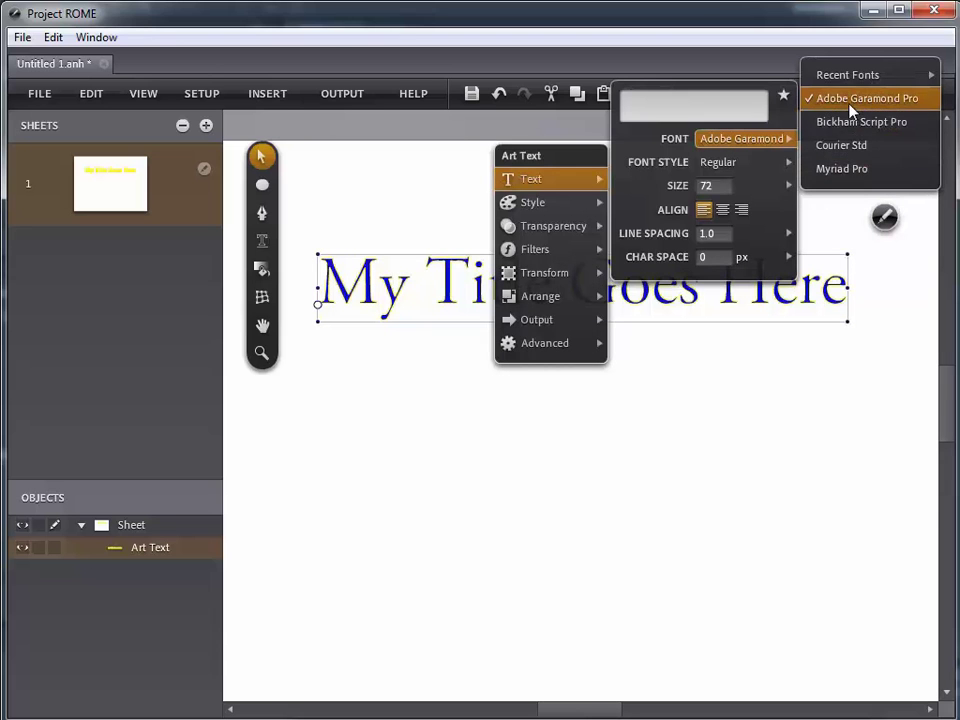
click(833, 171)
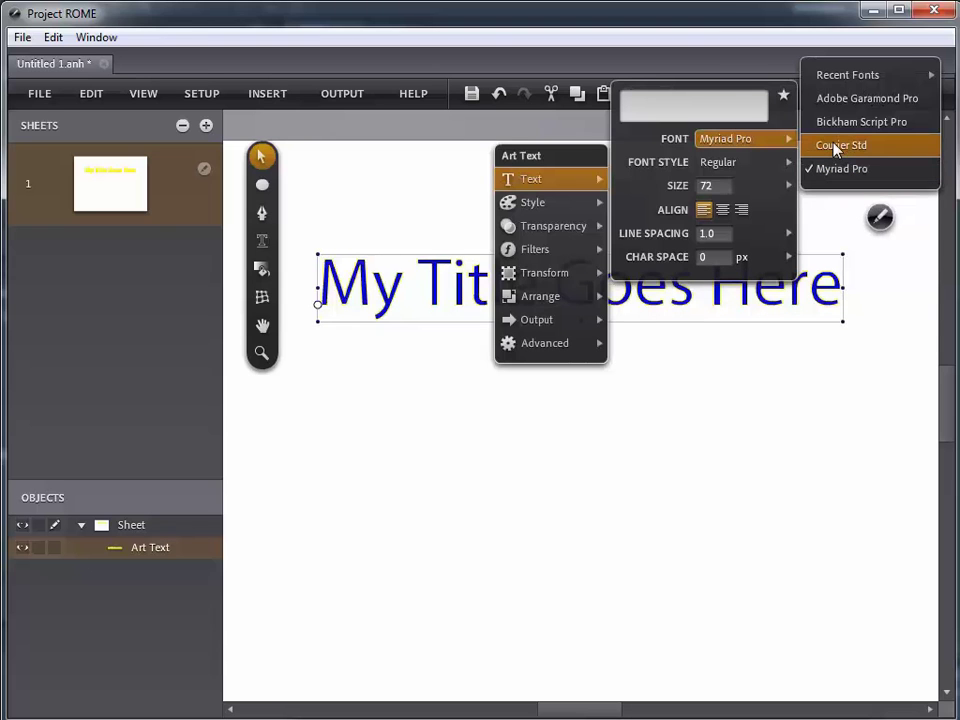
click(835, 148)
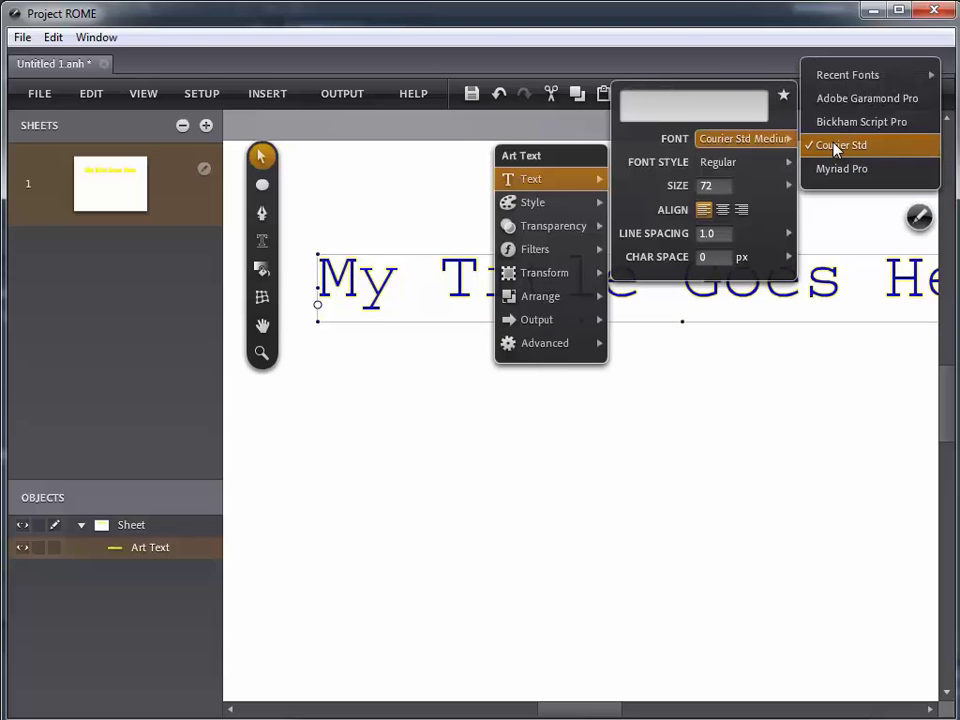
click(838, 124)
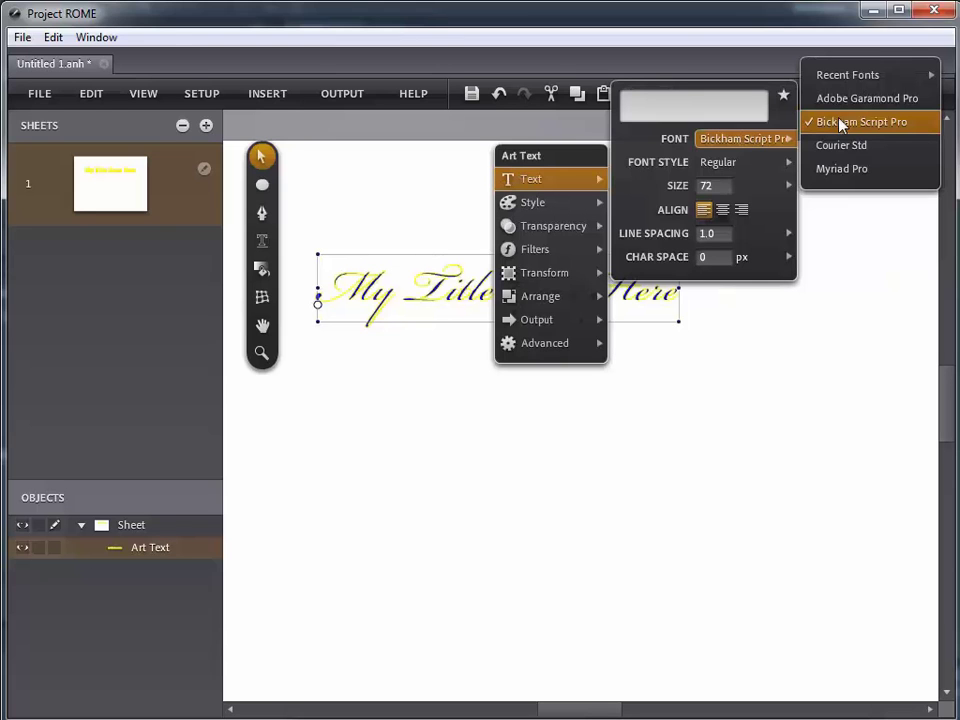
click(842, 168)
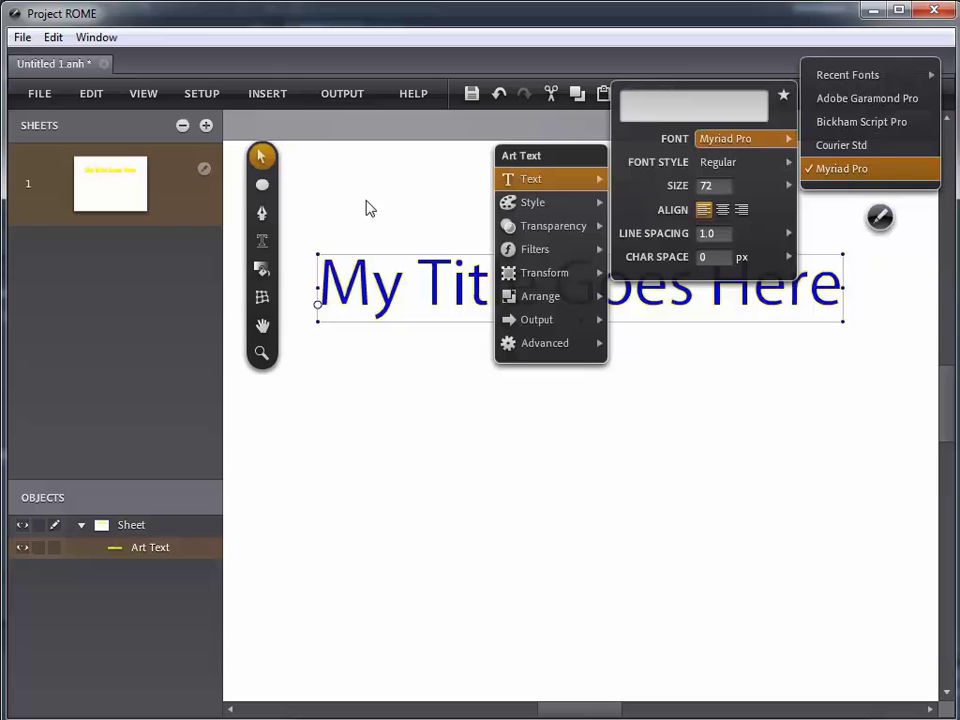
Thicken the title's stroke slightly and set the stroke color to gray.
mouse_move(553, 226)
mouse_move(535, 179)
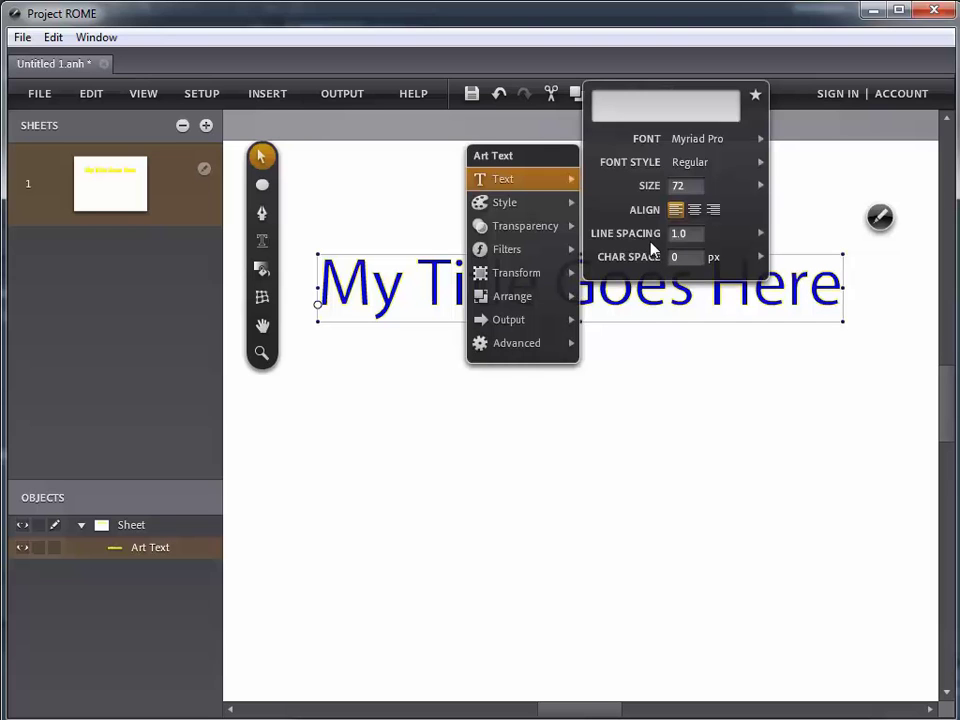
mouse_move(524, 208)
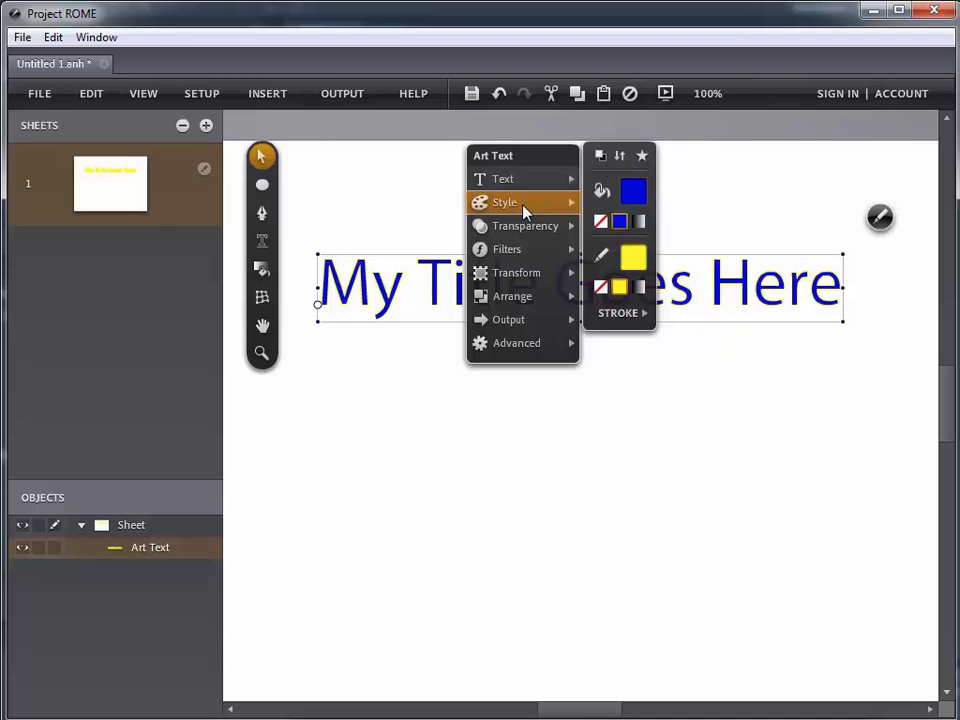
click(620, 290)
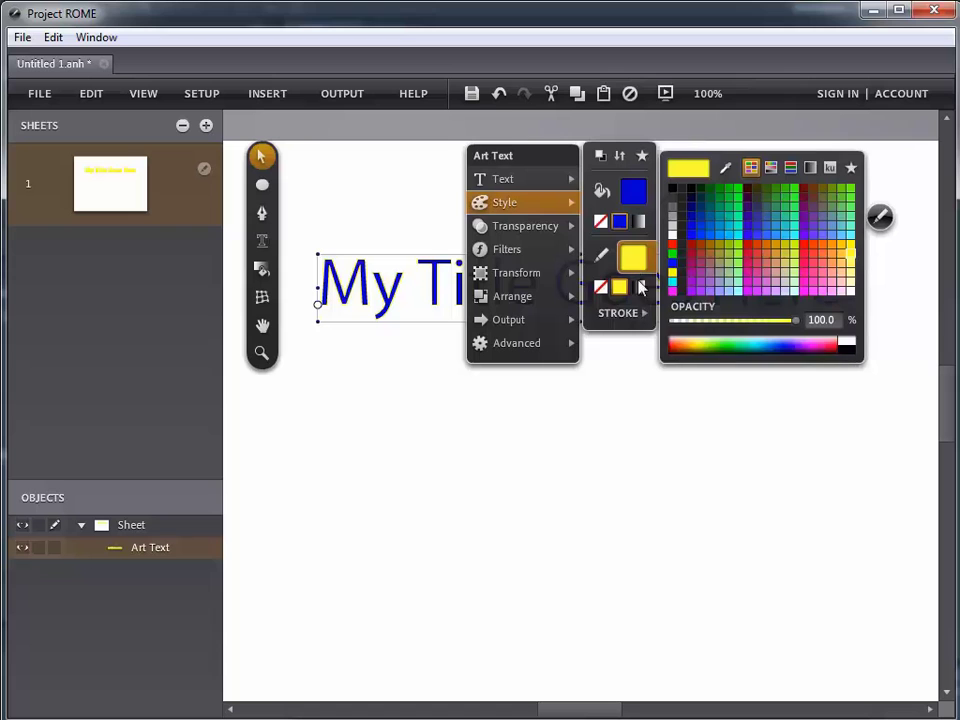
mouse_move(647, 318)
mouse_move(793, 286)
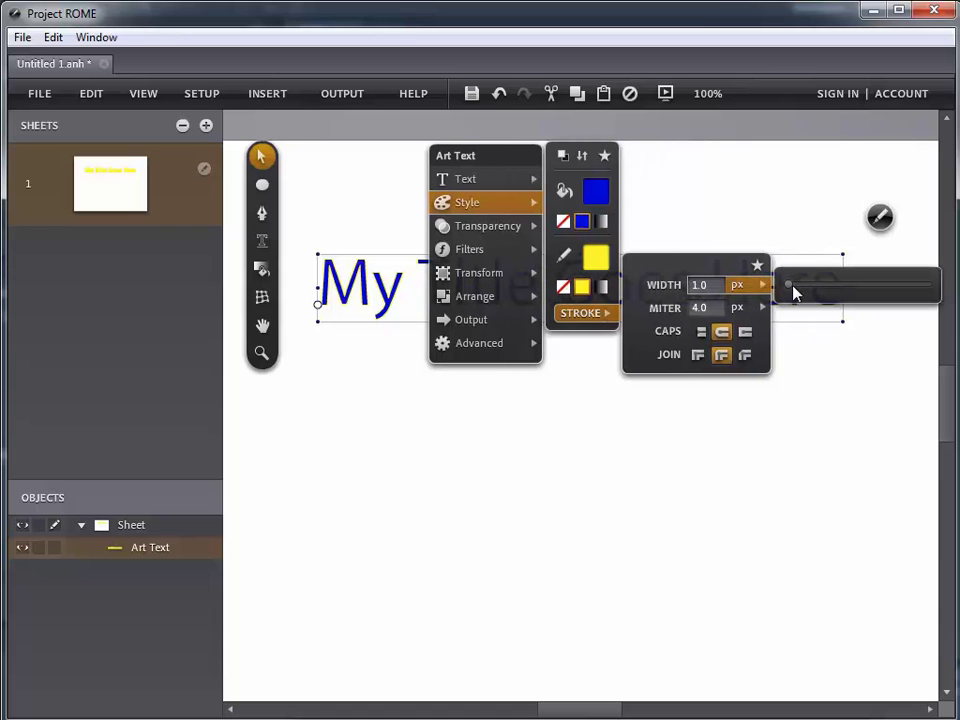
mouse_move(789, 290)
mouse_down()
mouse_move(804, 291)
mouse_move(793, 300)
mouse_up()
click(596, 257)
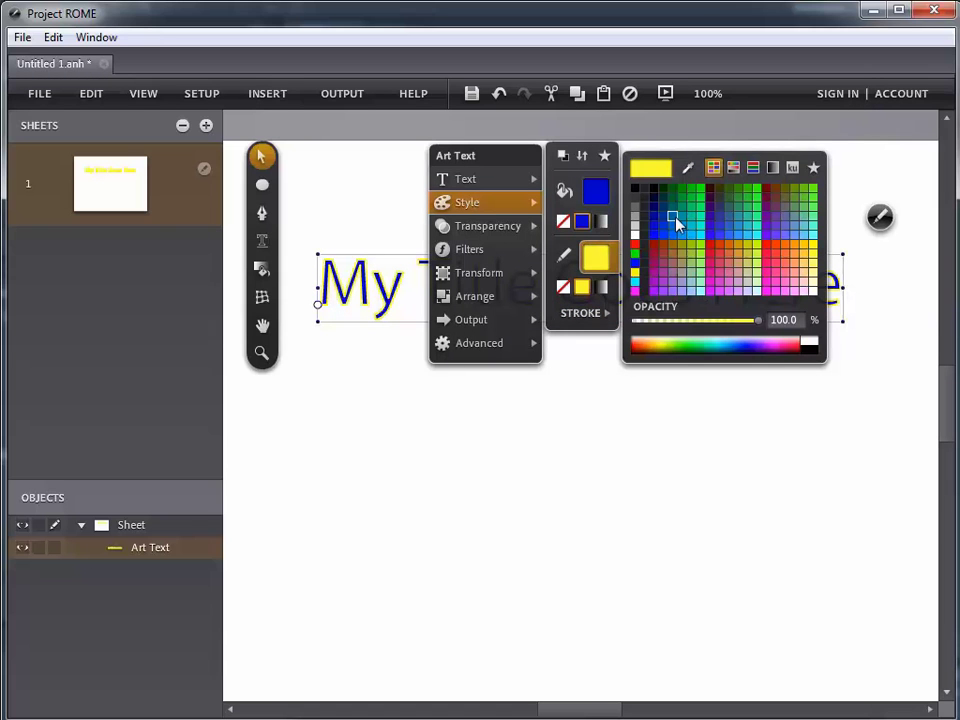
click(635, 215)
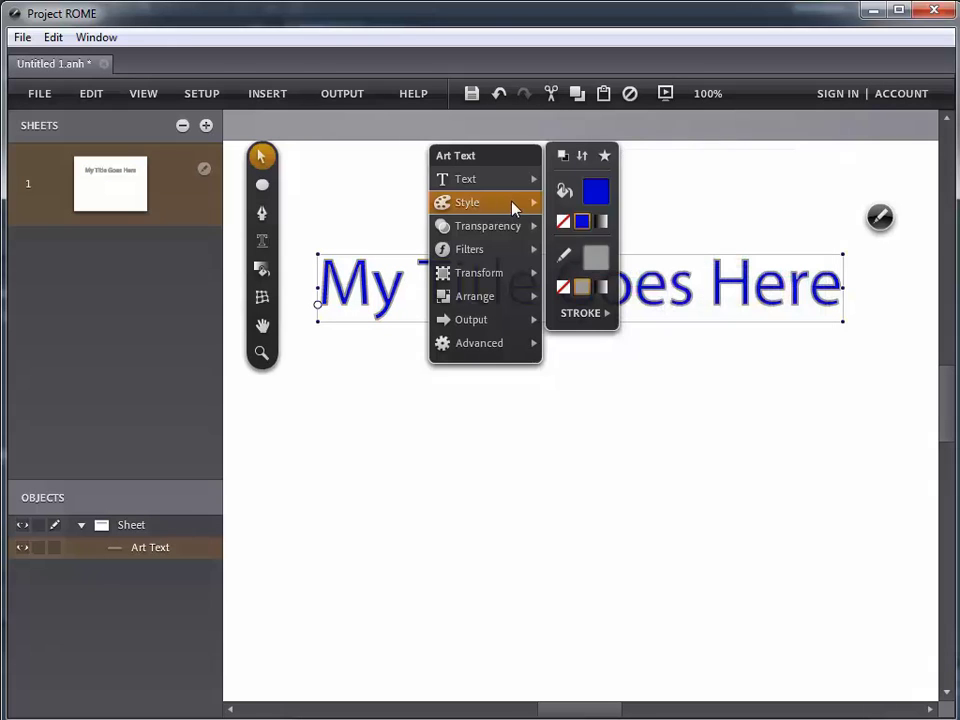
Set the title's font size to 73.
click(522, 180)
click(705, 186)
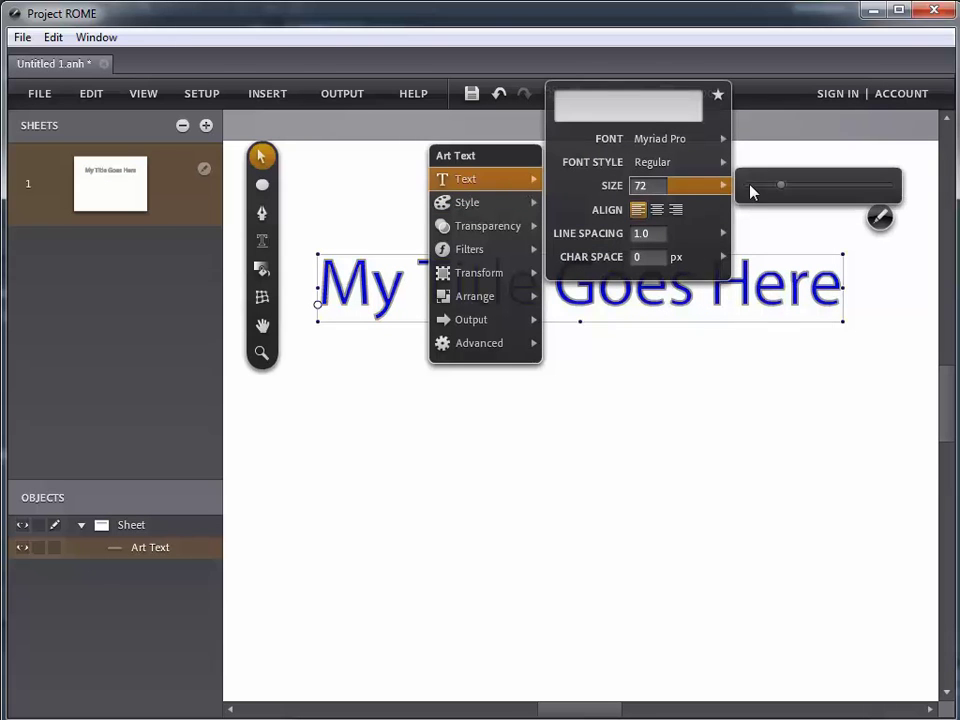
drag(785, 189, 782, 195)
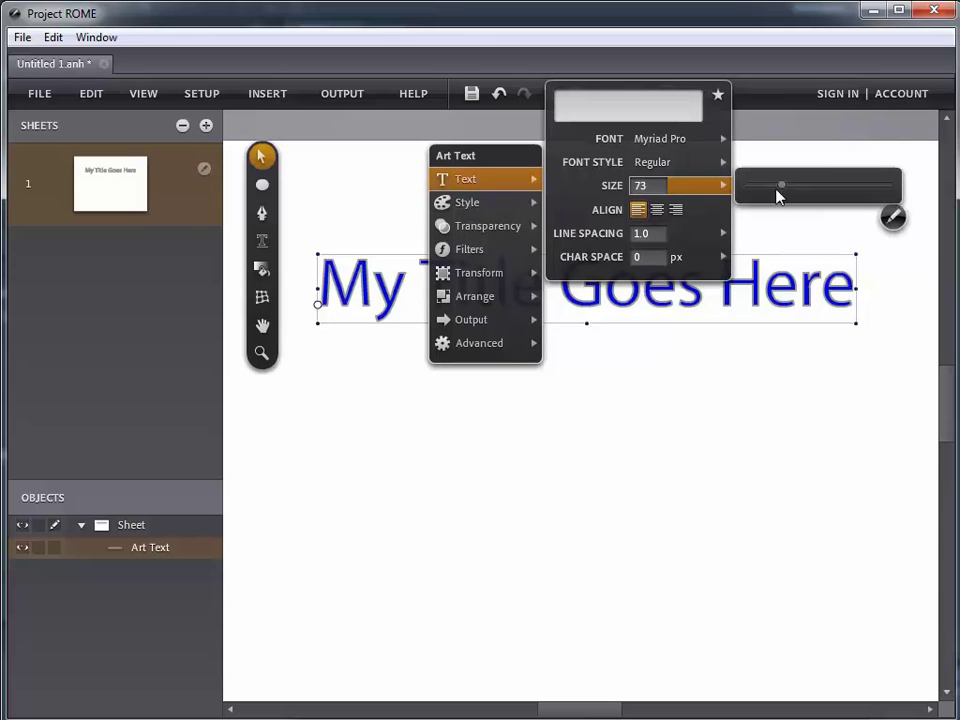
Add a Drop Shadow filter from the General category to the title.
click(484, 277)
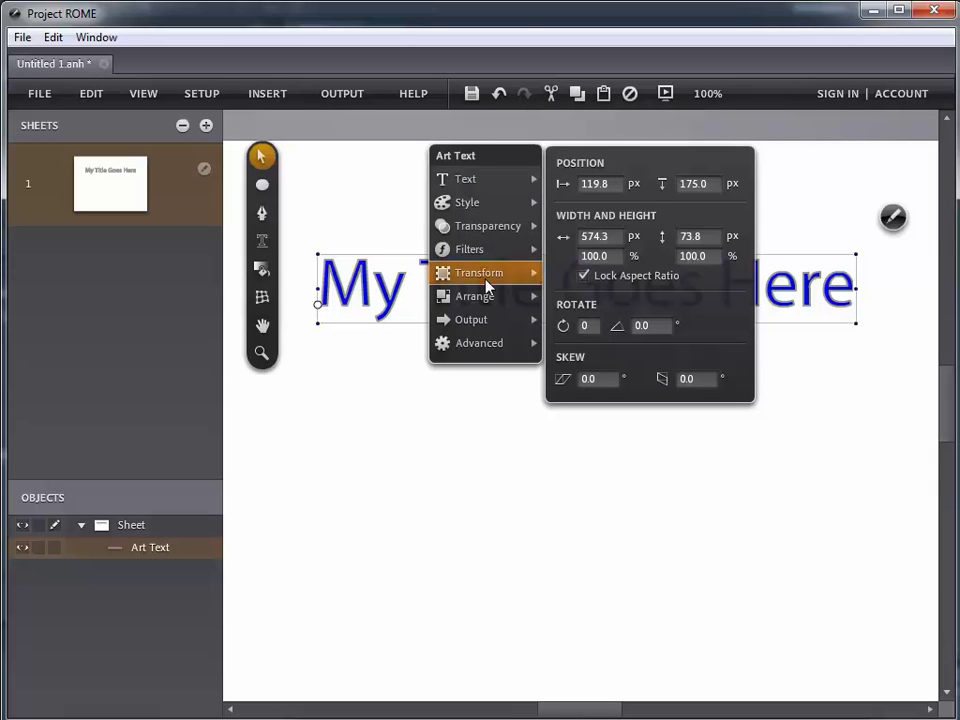
click(505, 255)
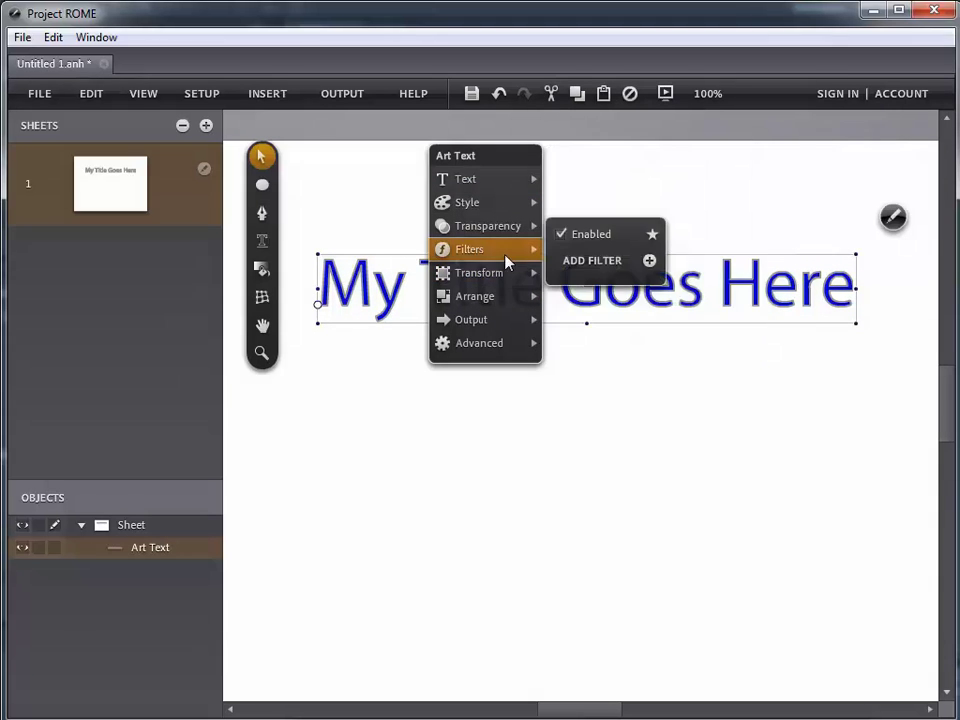
click(610, 263)
click(690, 278)
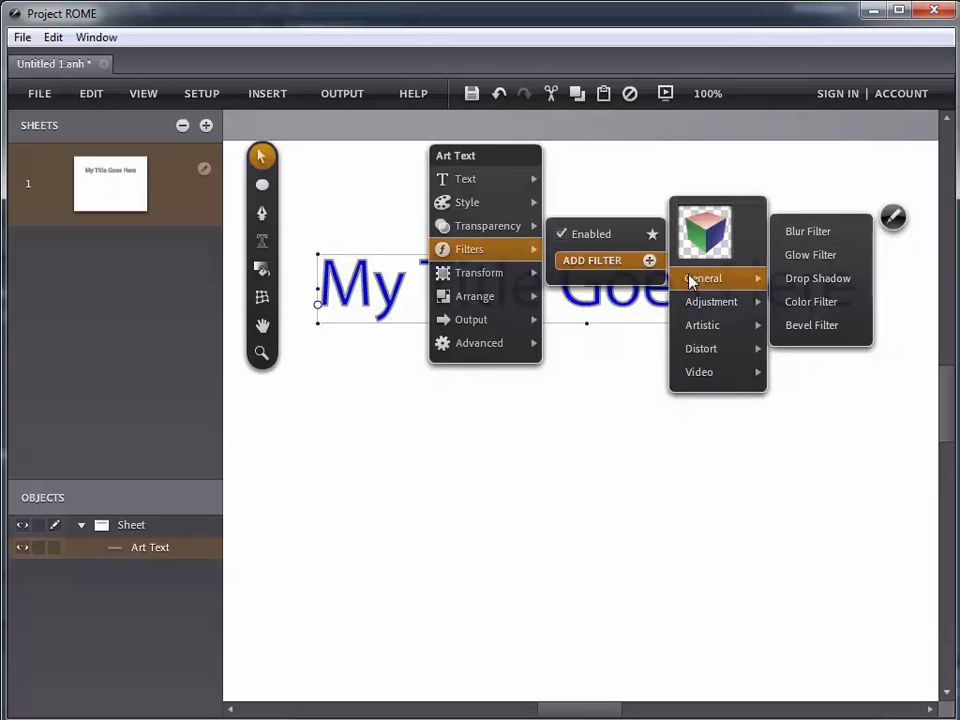
click(818, 279)
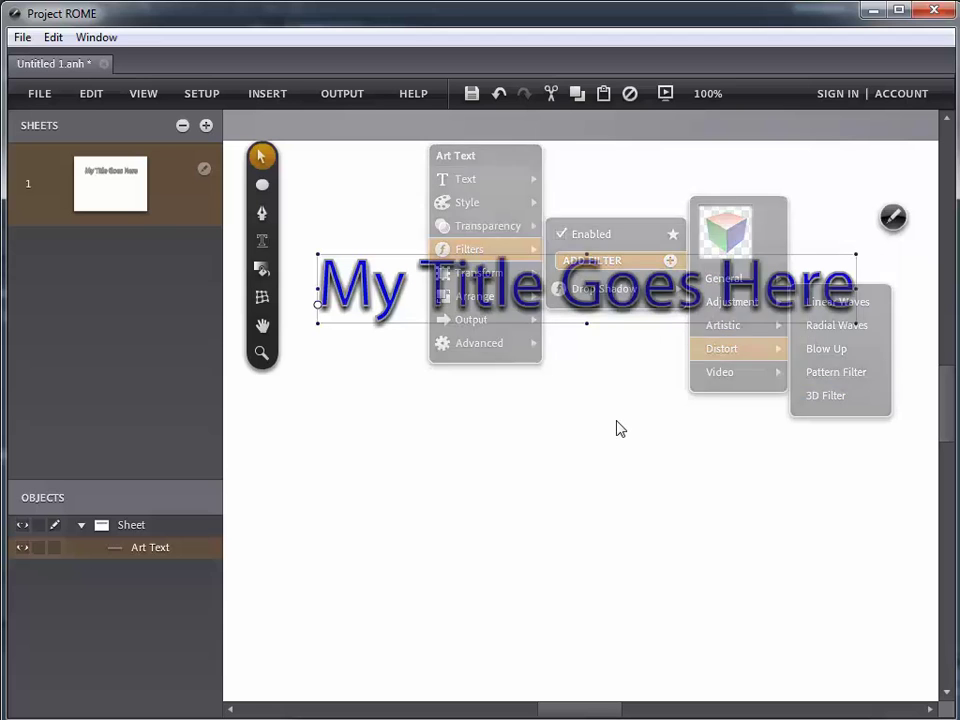
click(617, 428)
Move the title close to the sheet's upper edge and delete it from the sheet.
drag(604, 304, 600, 203)
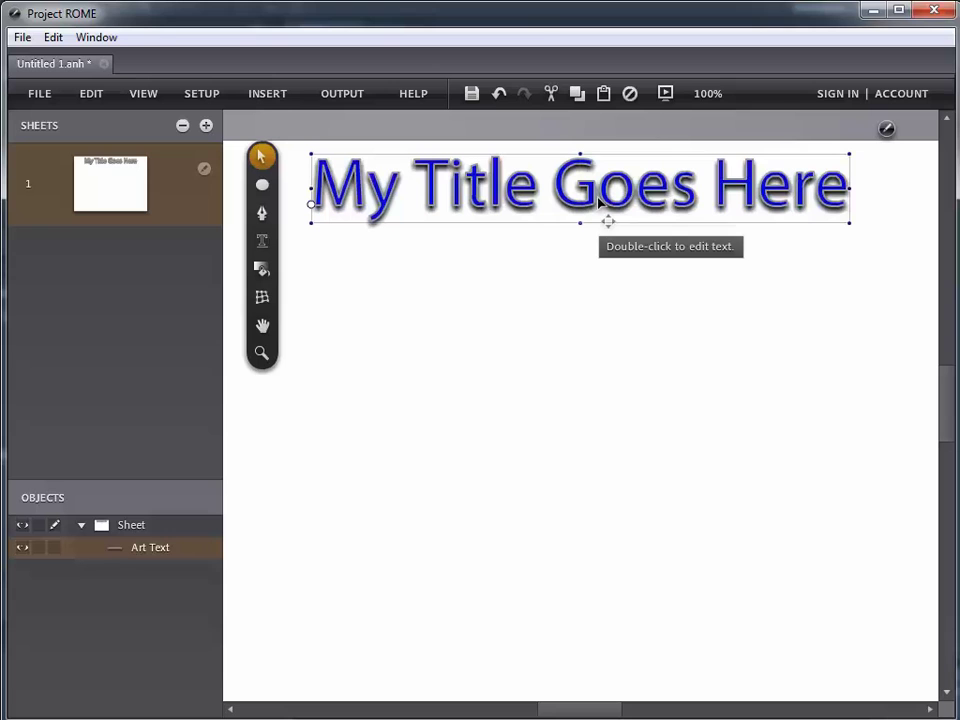
click(536, 210)
drag(535, 206, 540, 213)
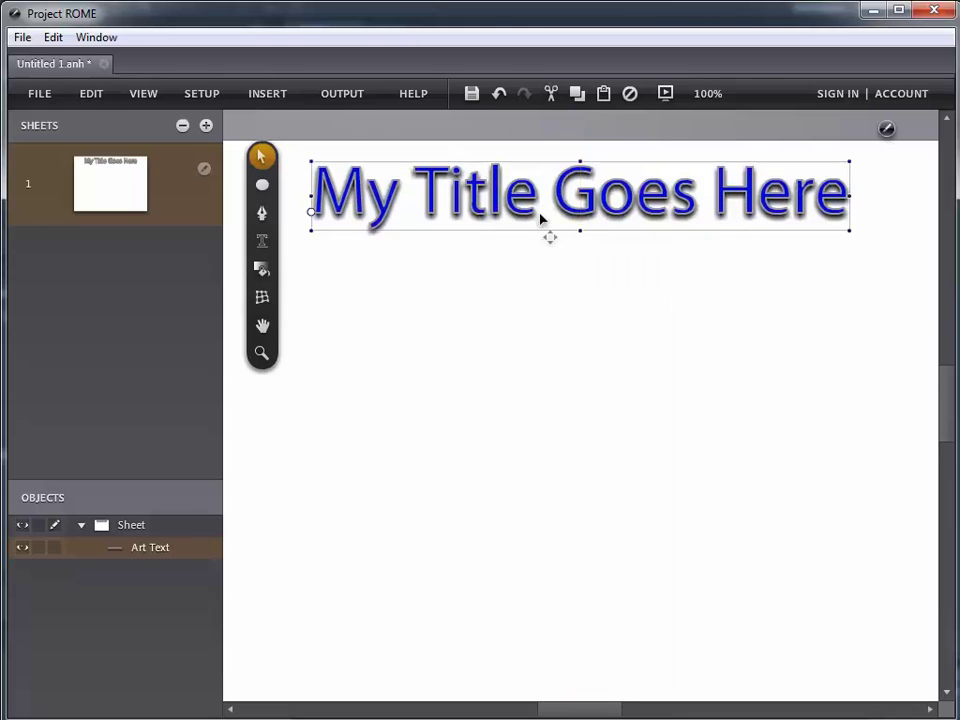
key(Delete)
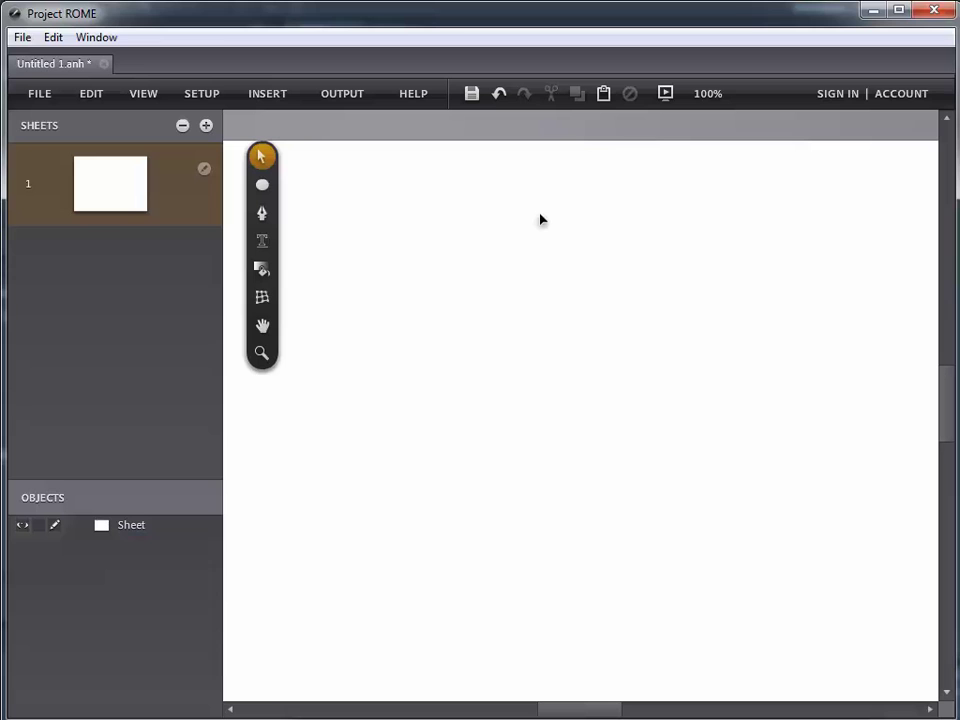
Draw a large layout text frame covering most of the visible sheet with the Layout Text Tool.
click(263, 247)
click(326, 226)
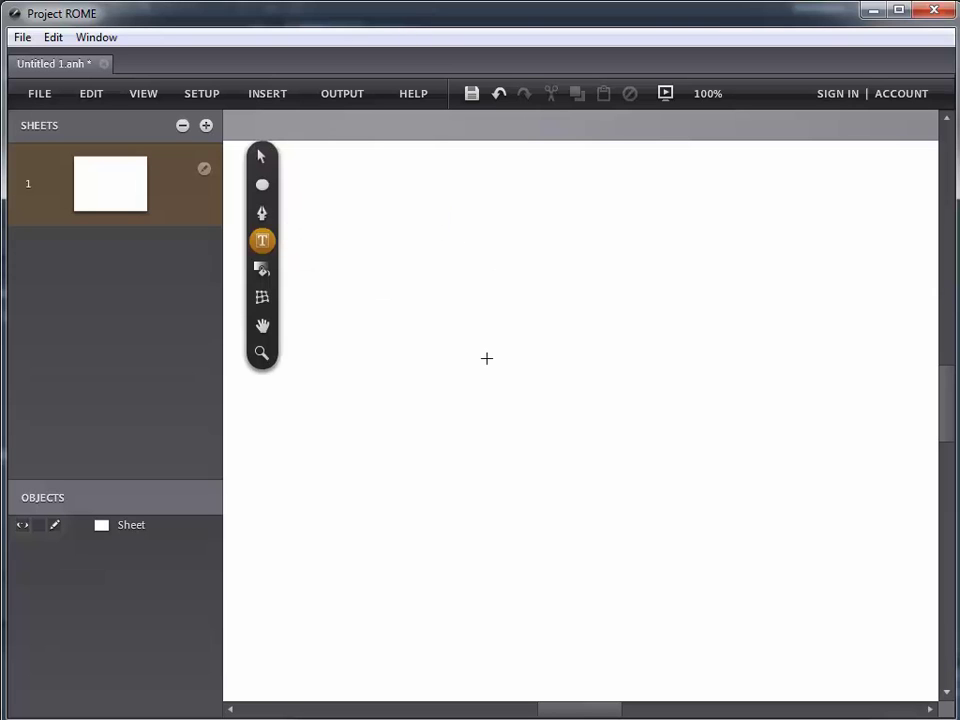
drag(318, 194, 848, 673)
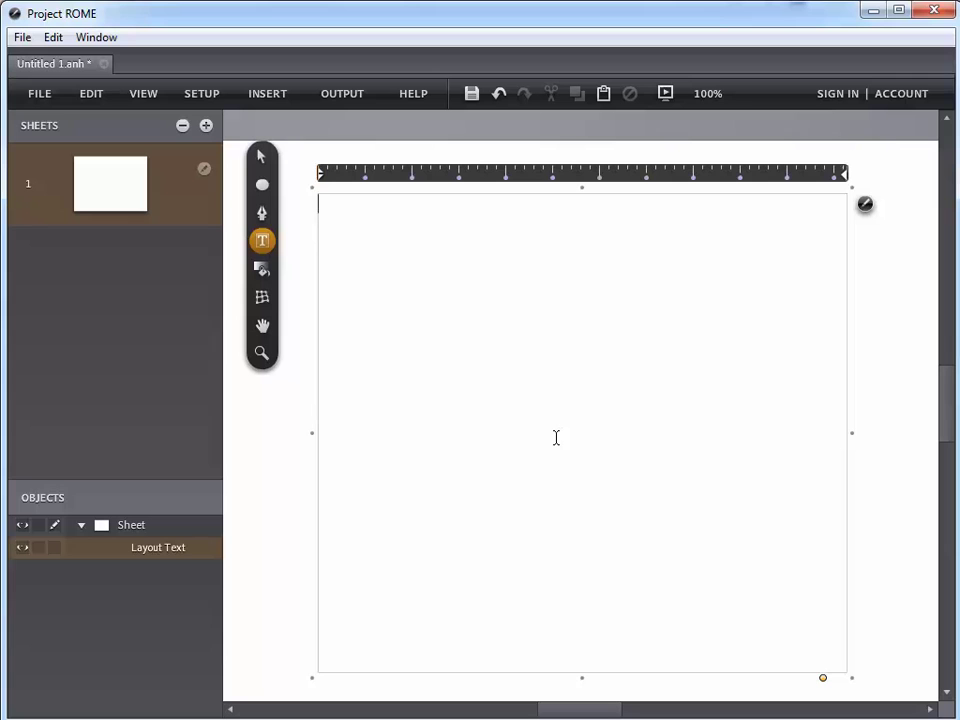
Paste the Lorem ipsum paragraphs into the layout text frame and remove the blank lines above the first paragraph.
key(ctrl+v)
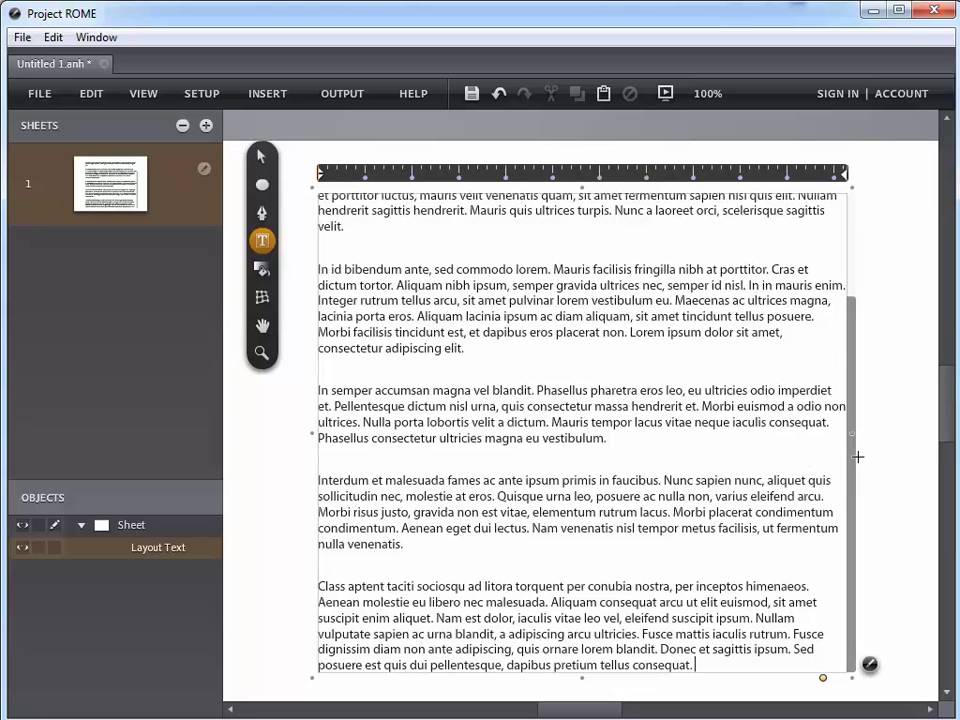
drag(852, 461, 853, 343)
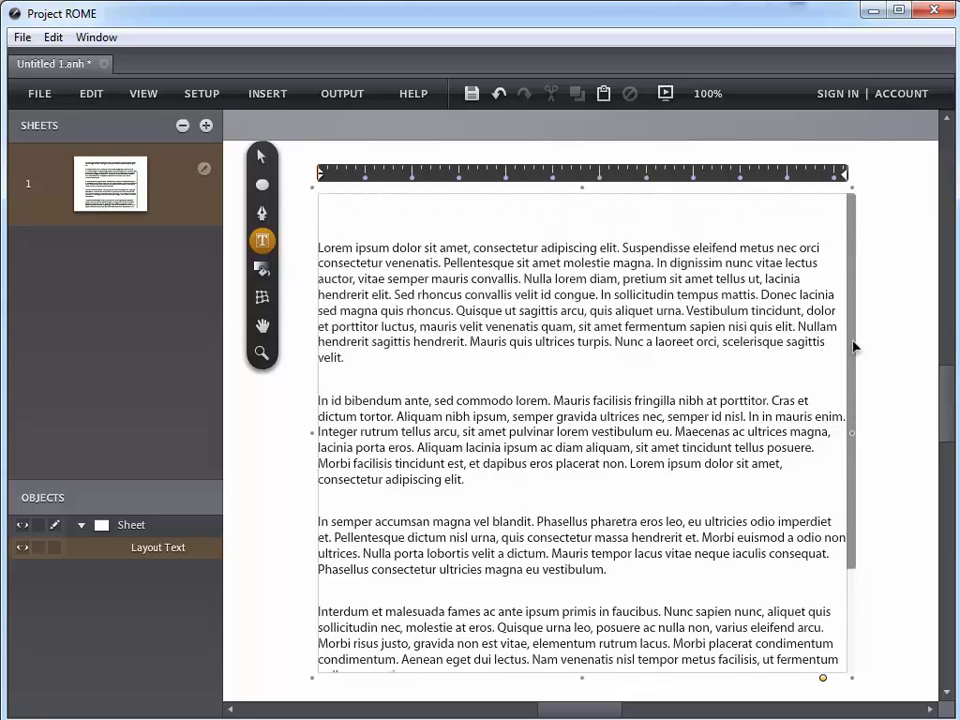
click(320, 247)
key(BackSpace)
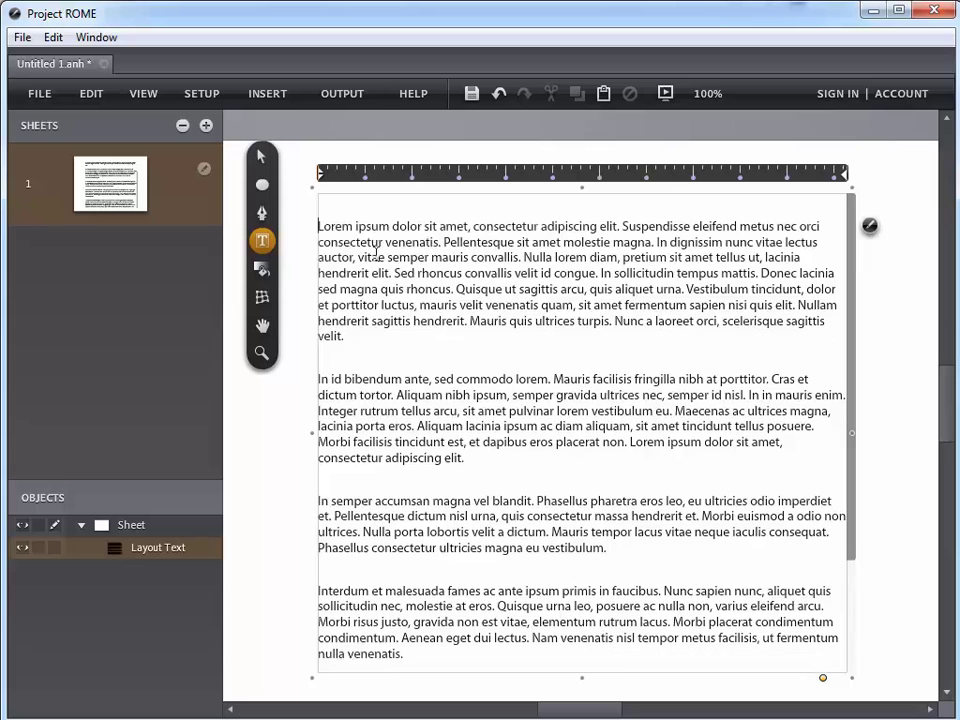
key(BackSpace)
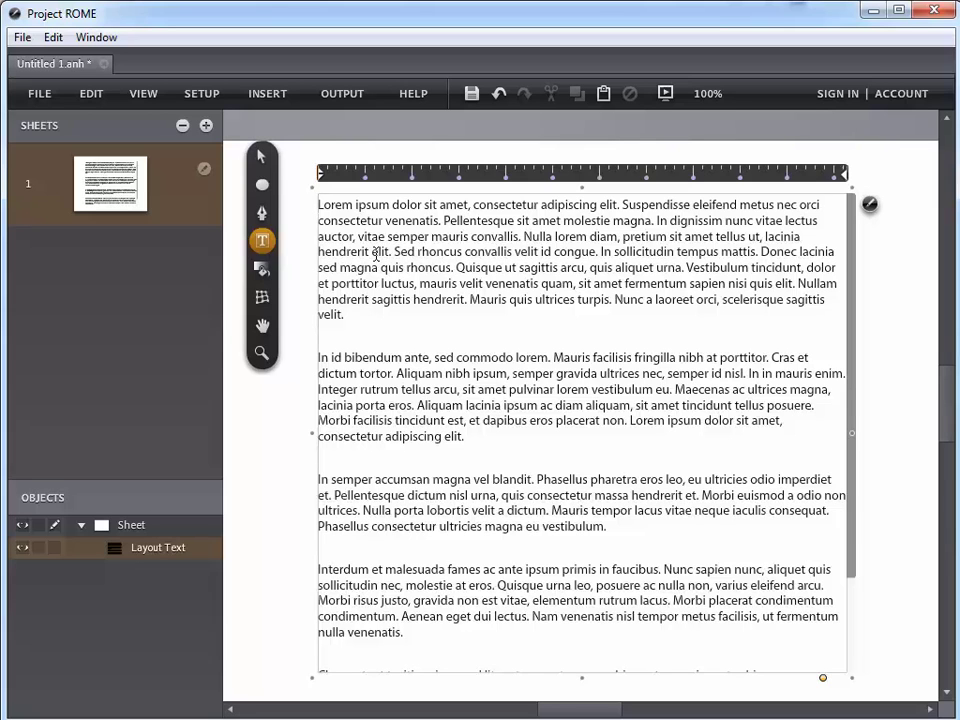
Move the layout text frame slightly up and narrow it from its right edge to about half its width.
click(261, 158)
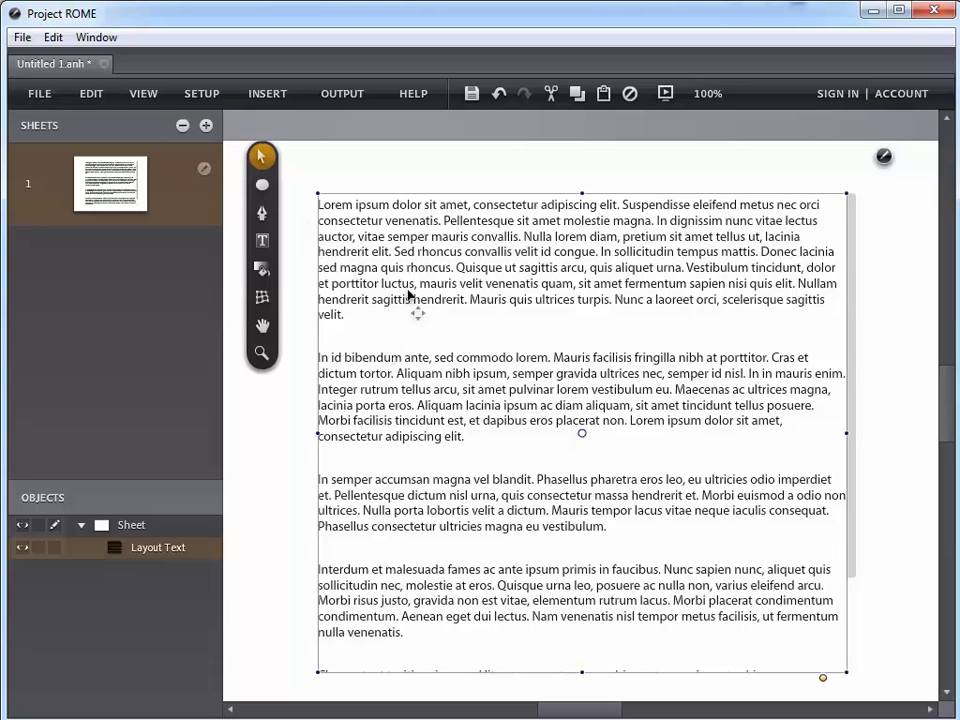
drag(471, 300, 474, 286)
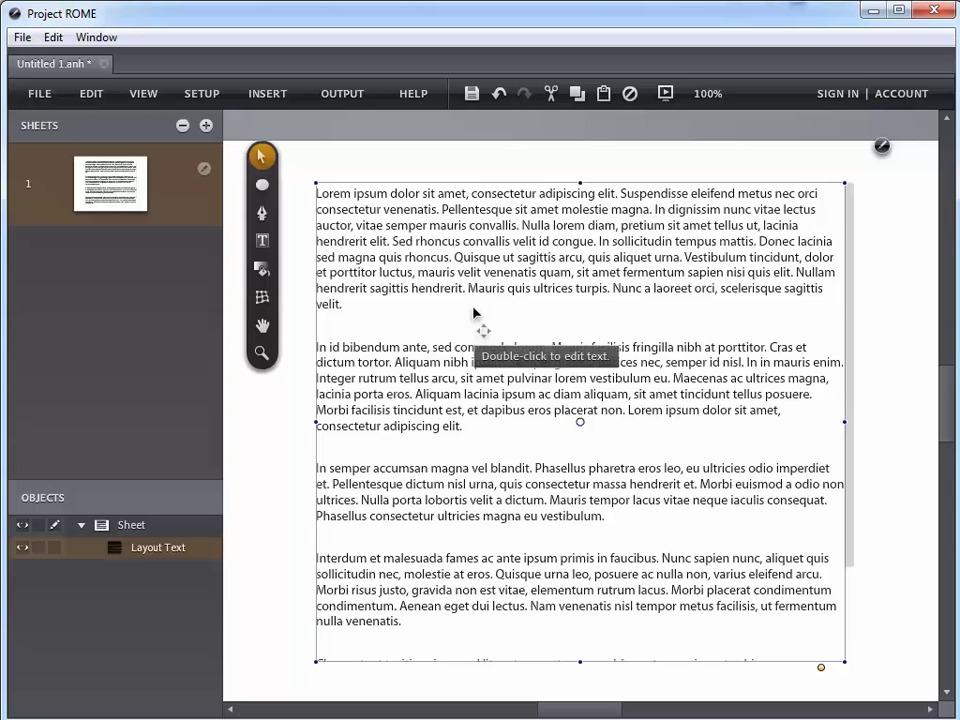
click(853, 533)
click(640, 408)
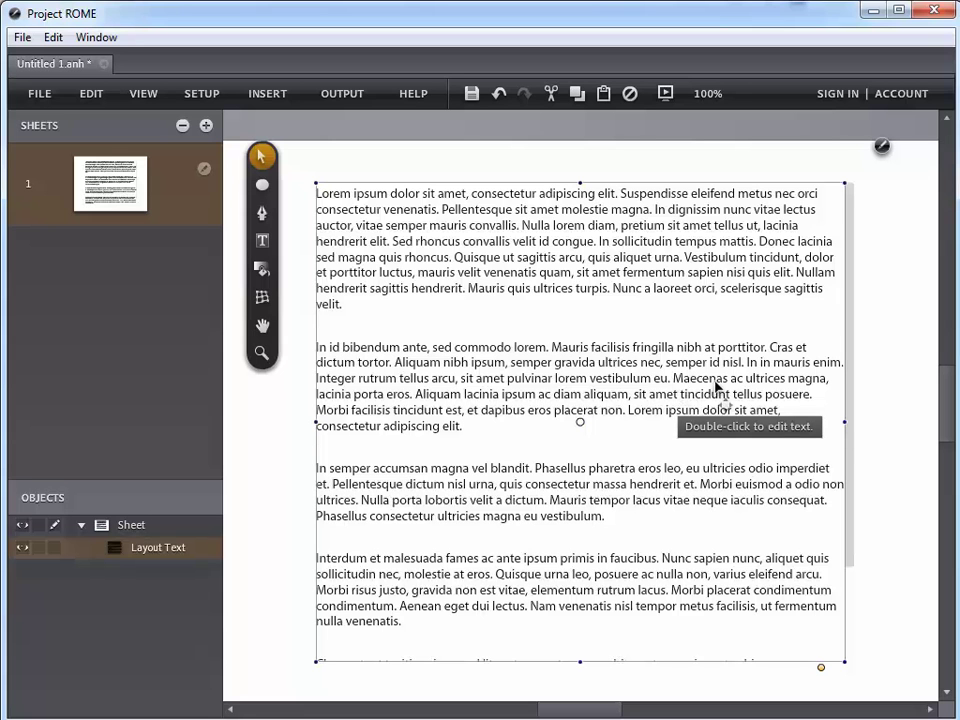
drag(845, 425, 557, 430)
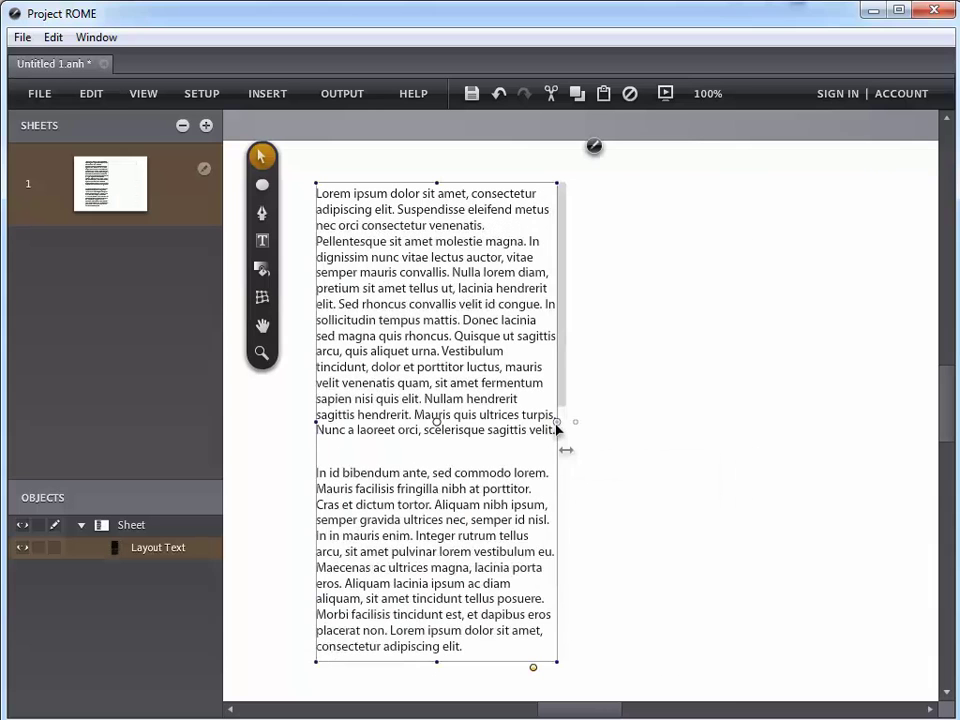
Draw a second layout text frame to the right of the first and link the first frame's overflow text into it.
click(262, 241)
drag(646, 181, 886, 501)
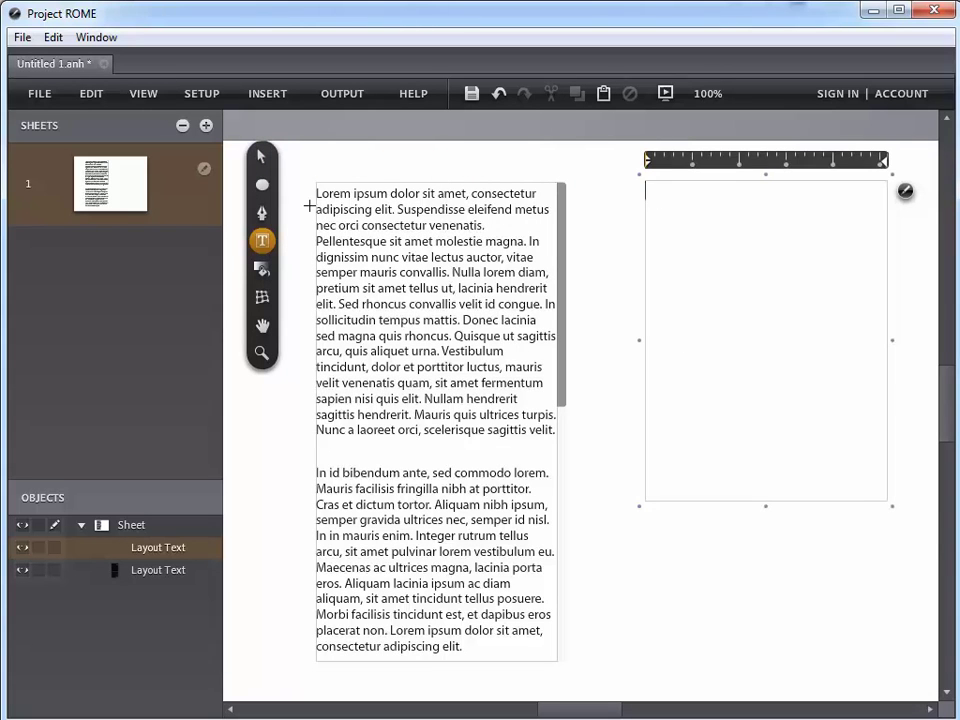
click(264, 158)
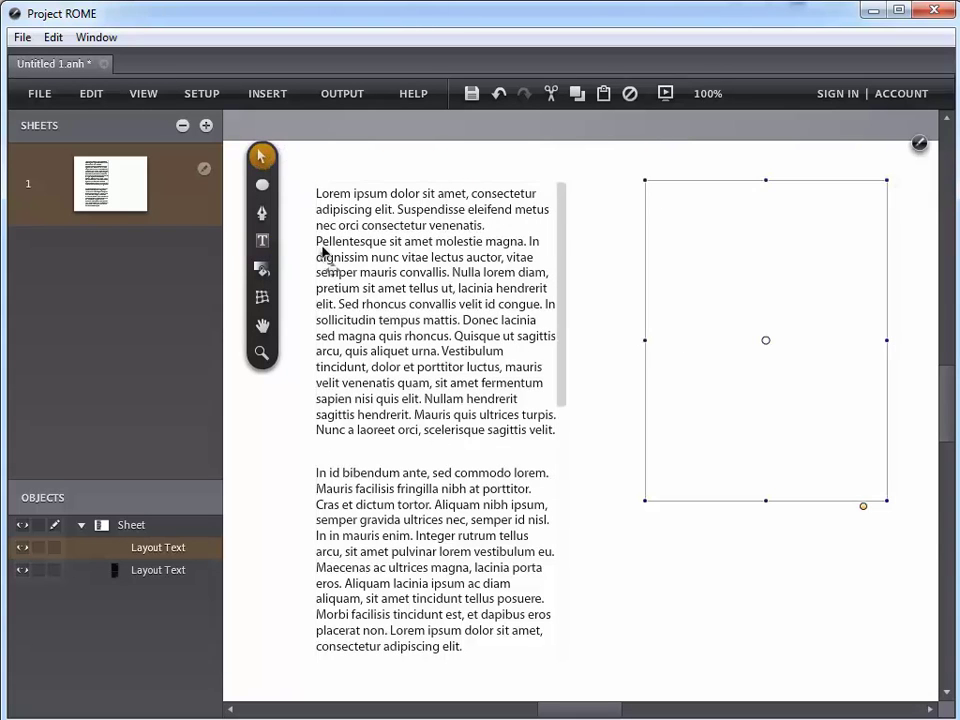
click(510, 475)
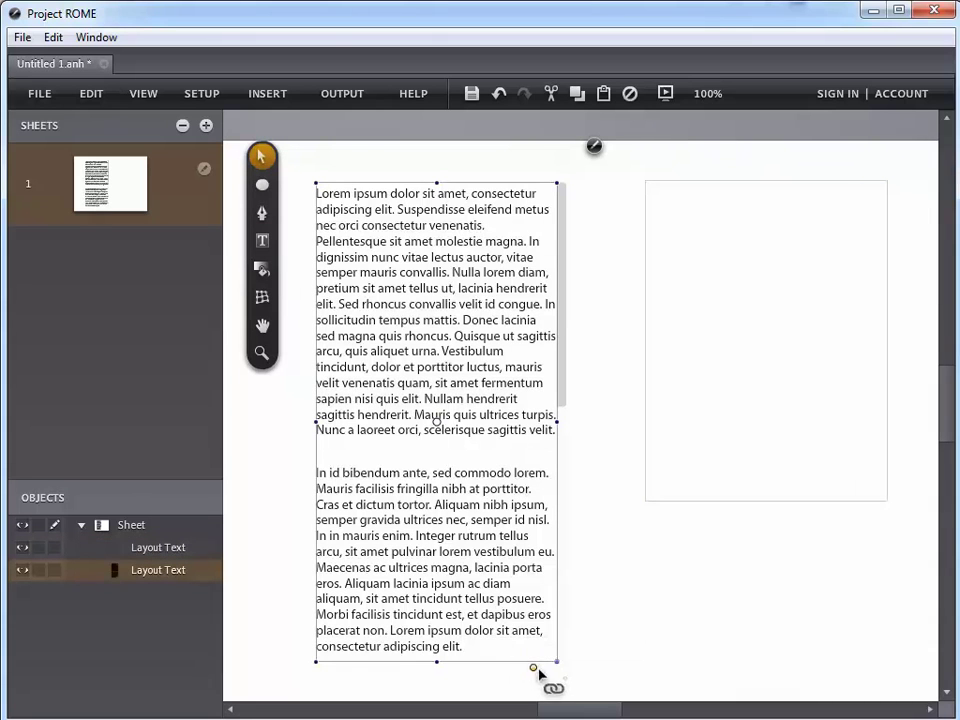
drag(534, 668, 682, 448)
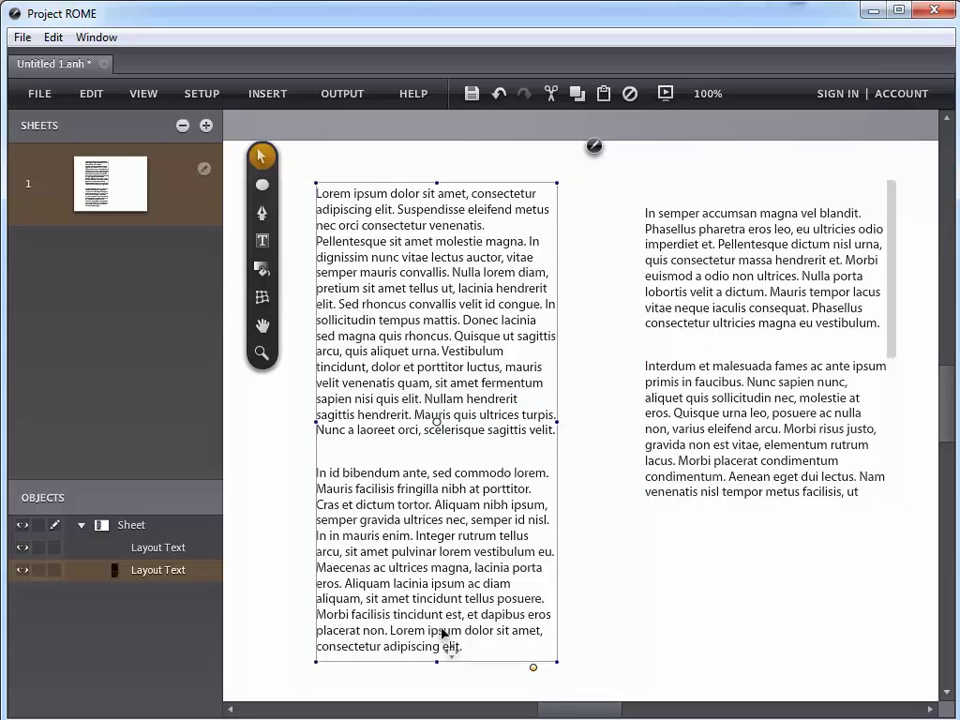
Extend the second text frame down to near the first frame's lower edge, and delete the second frame.
click(771, 510)
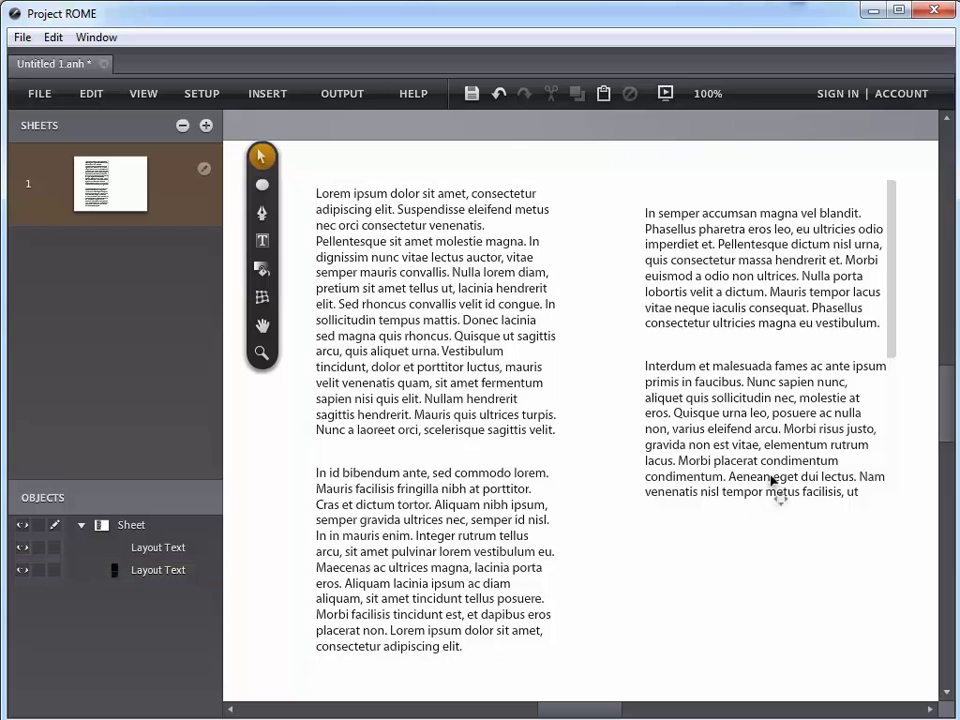
click(776, 476)
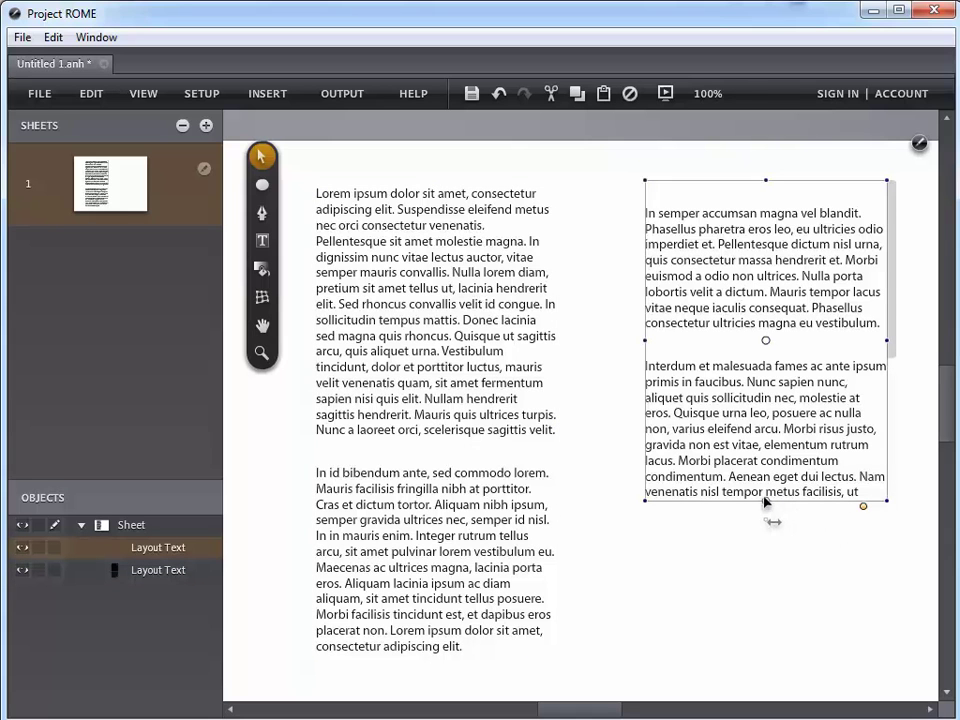
drag(766, 501, 770, 648)
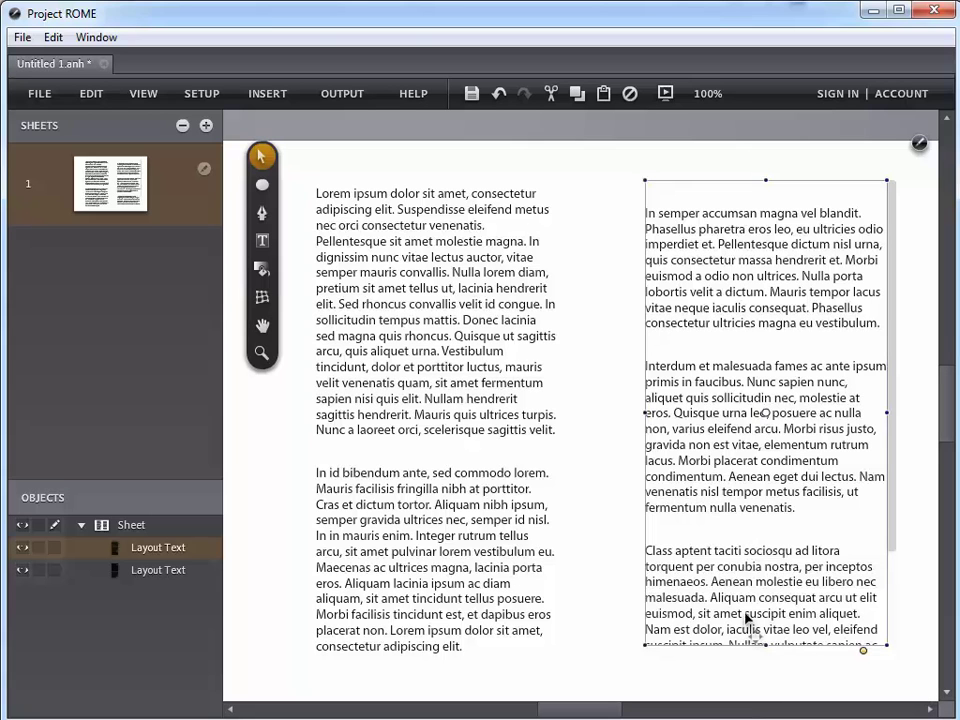
key(Delete)
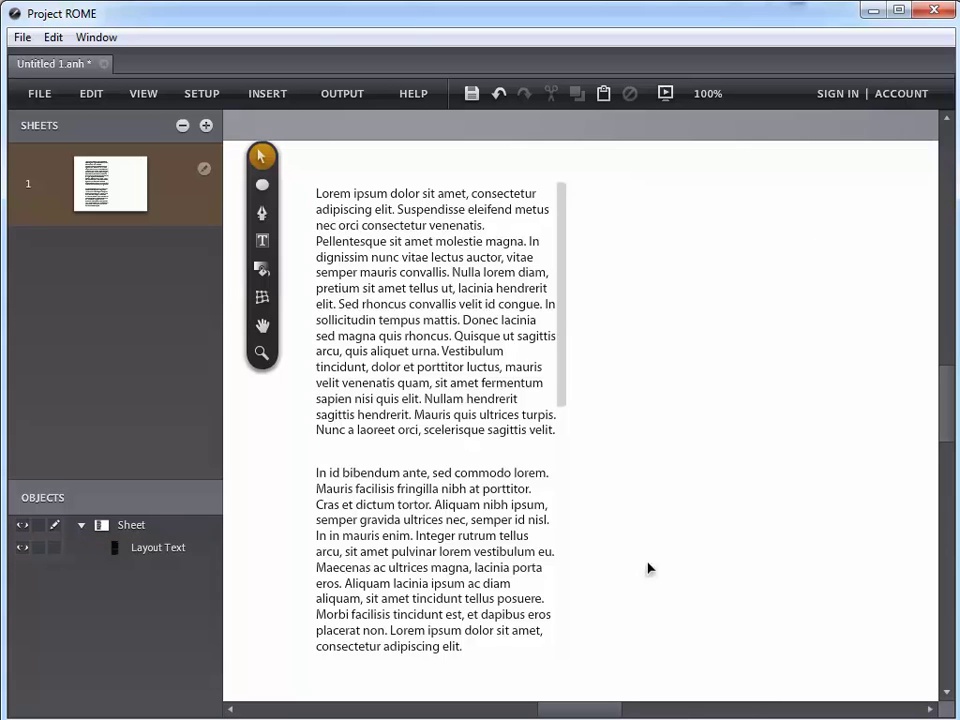
Widen the remaining text frame to the right to nearly double its width.
click(336, 409)
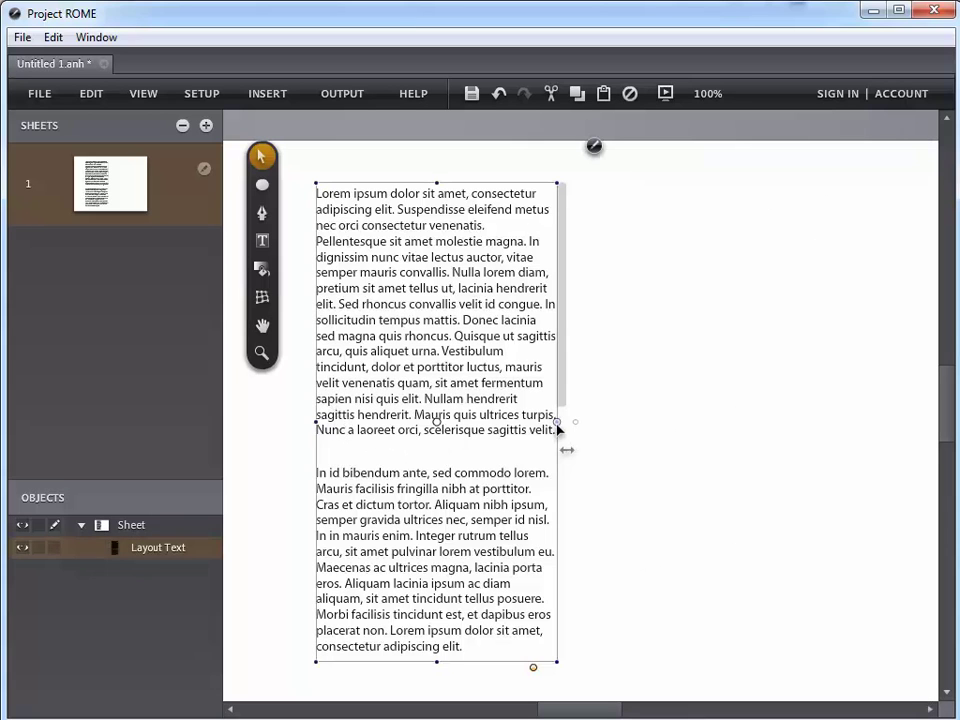
drag(559, 427, 748, 444)
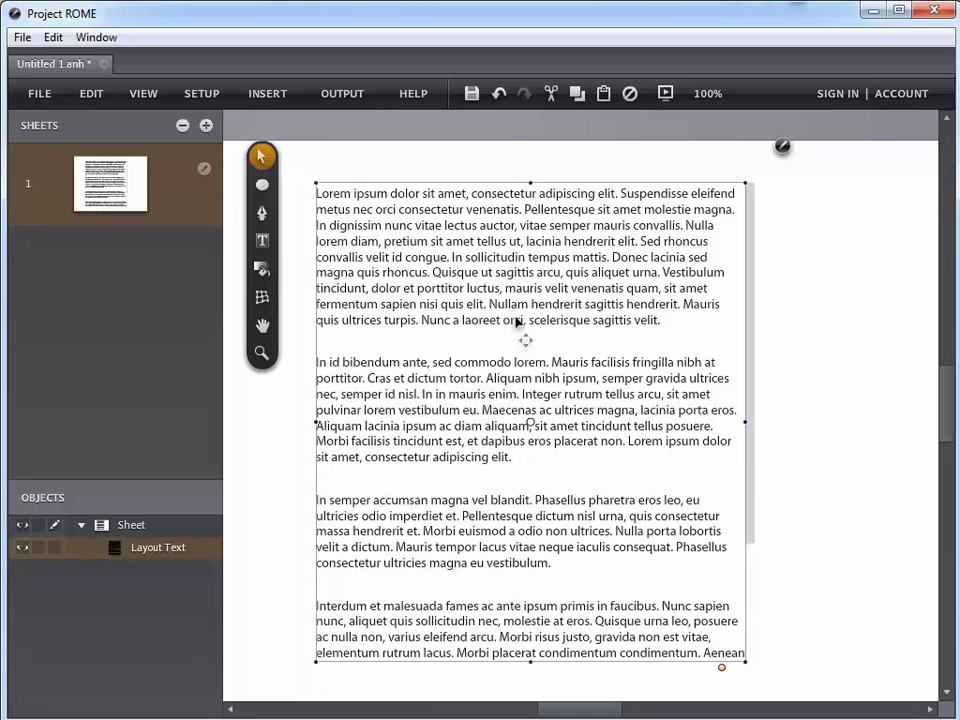
Format the words "Lorem ipsum" at the start of the first paragraph with font size 25 and a dark green color.
double_click(349, 289)
click(376, 304)
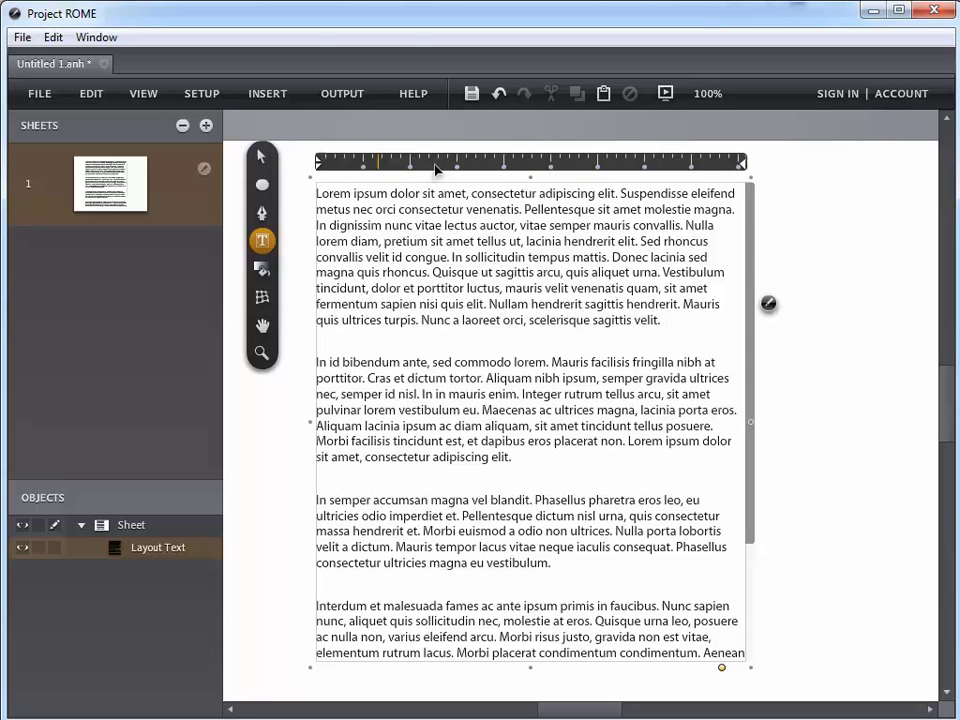
drag(388, 193, 316, 195)
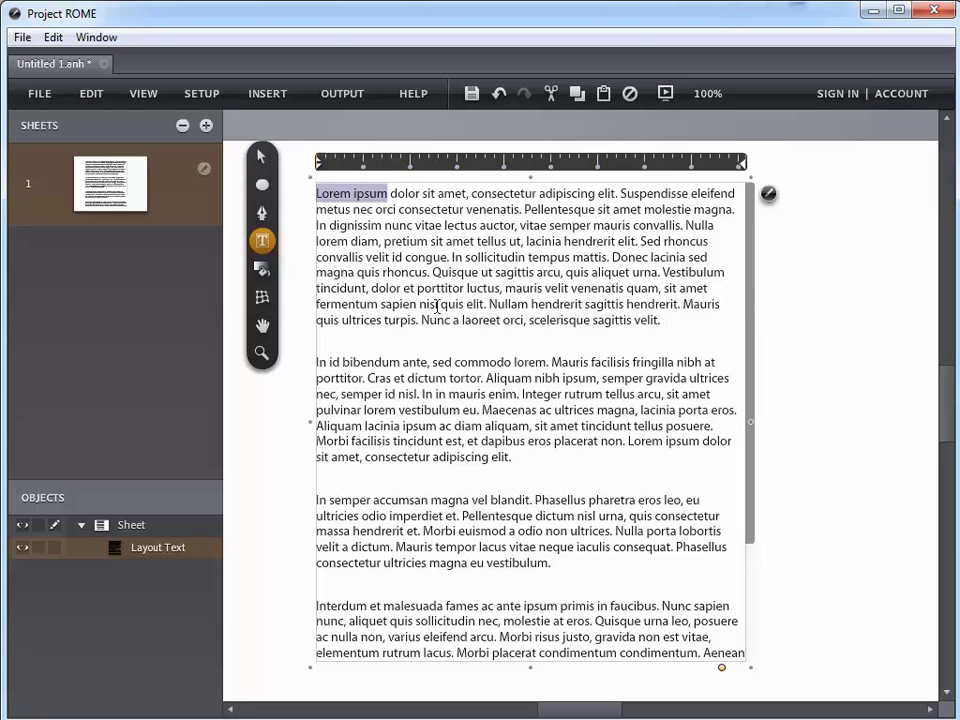
click(768, 193)
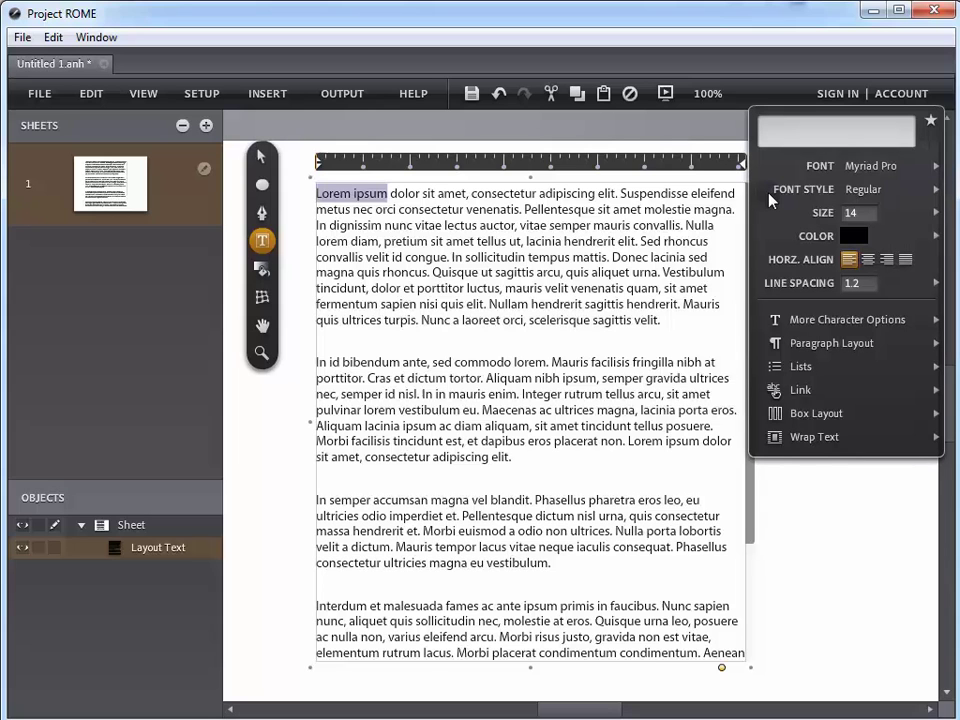
click(890, 213)
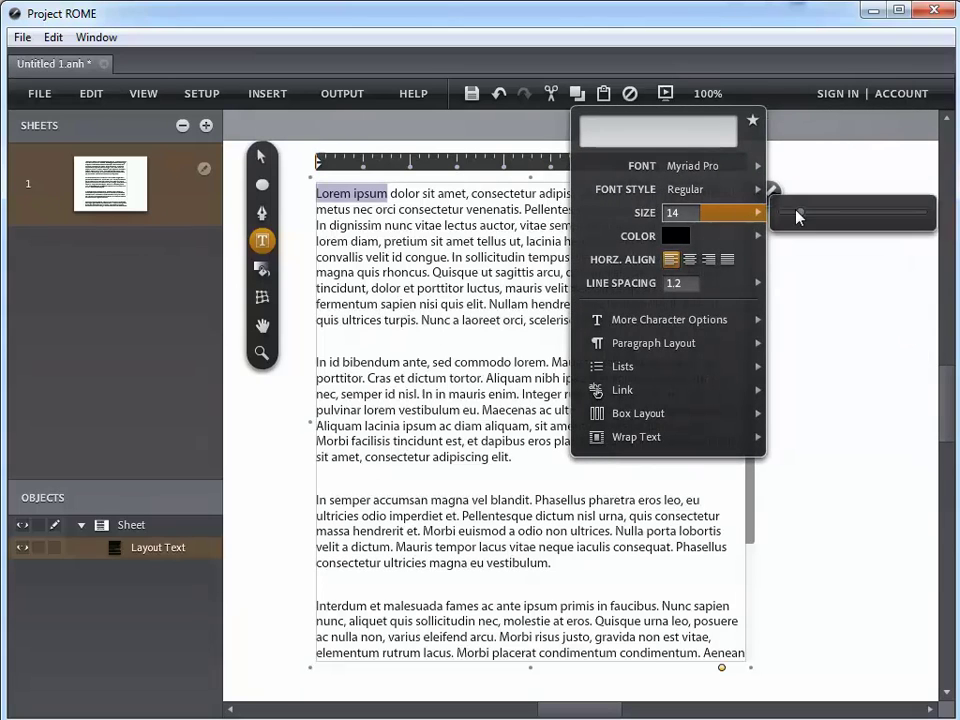
drag(798, 213, 828, 218)
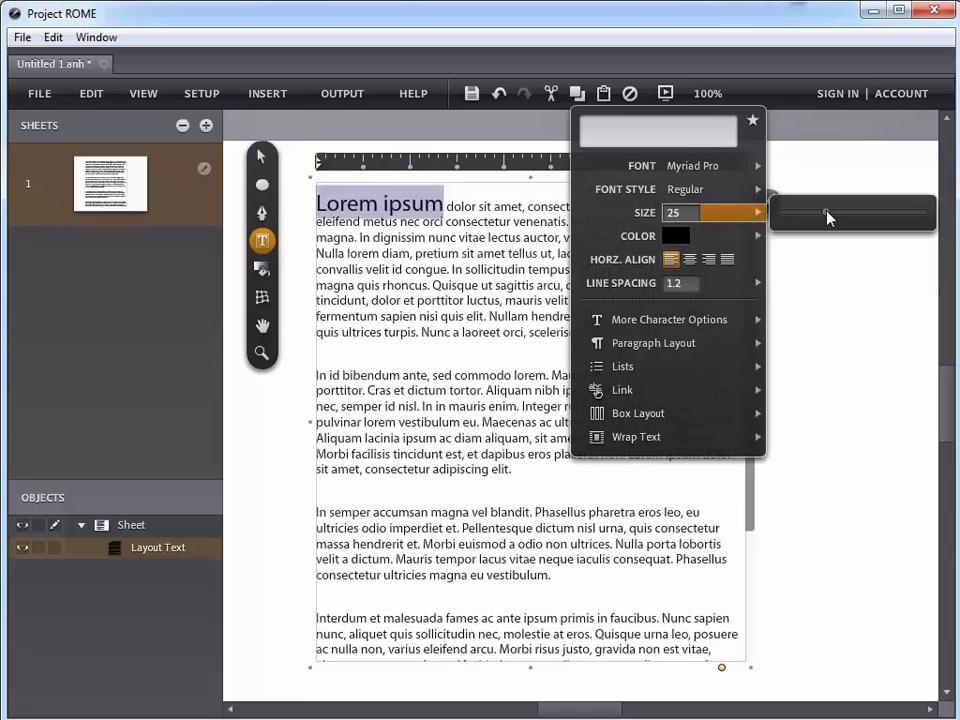
click(757, 236)
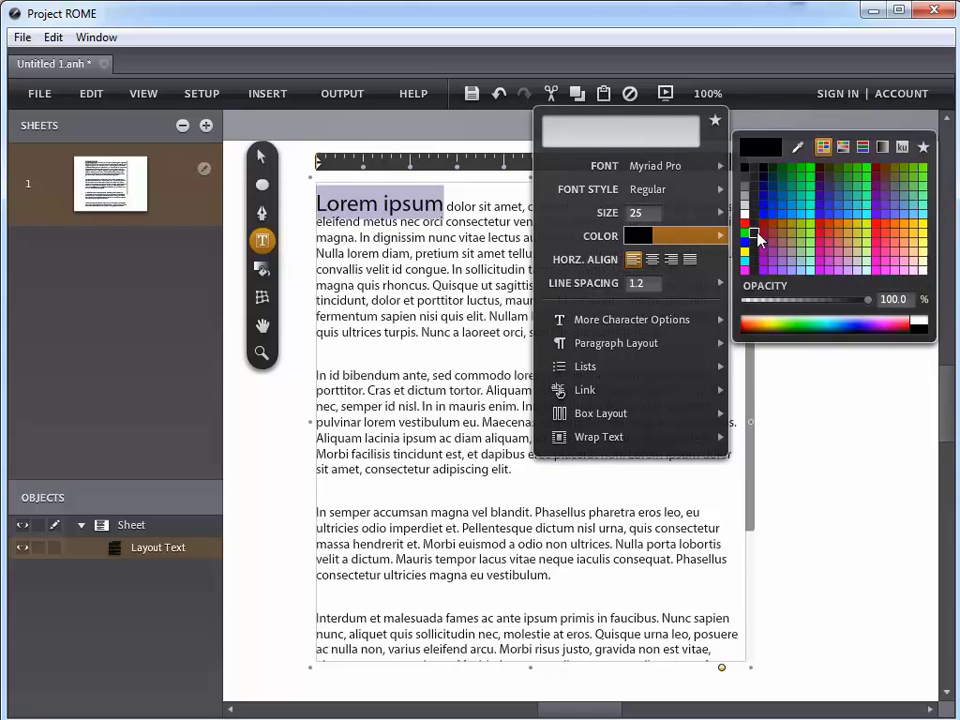
click(786, 168)
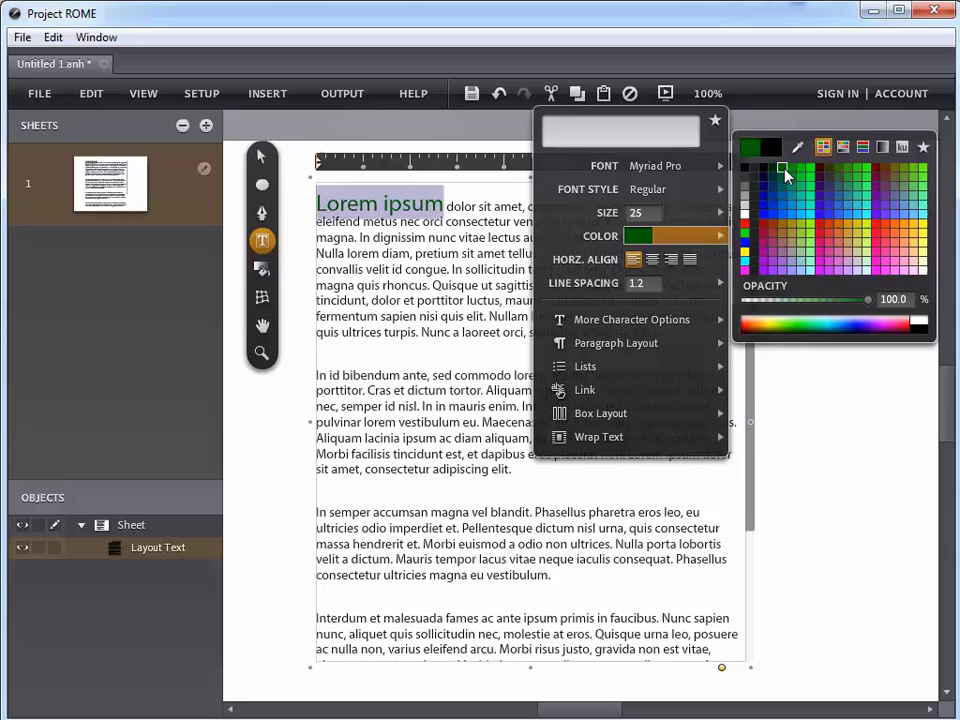
Increase the character spacing of the selected words "Lorem ipsum" in the character options.
click(709, 283)
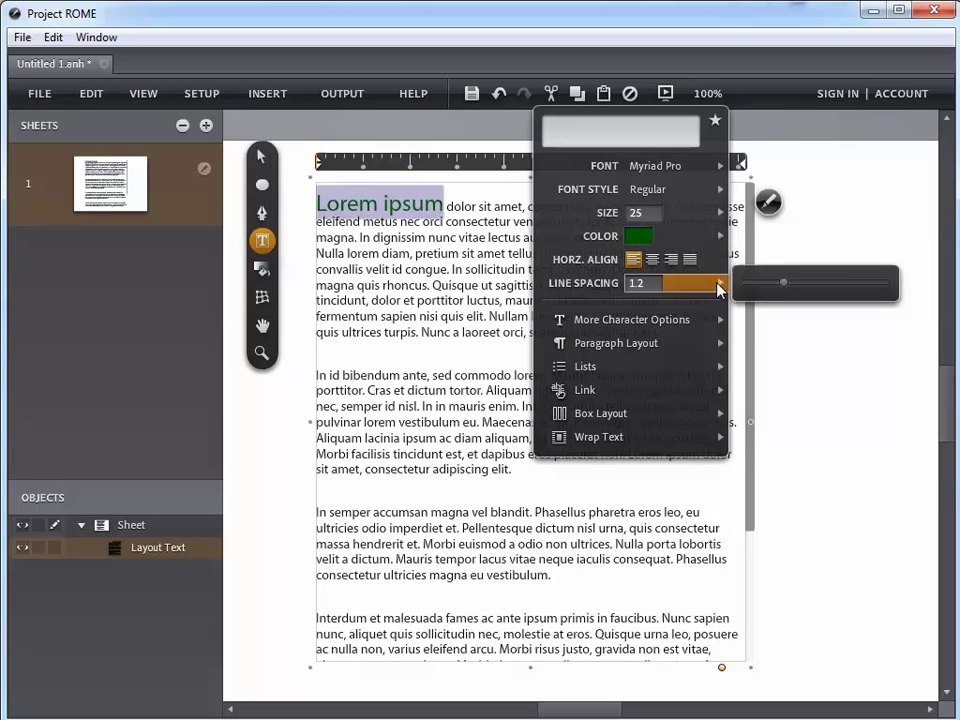
click(708, 322)
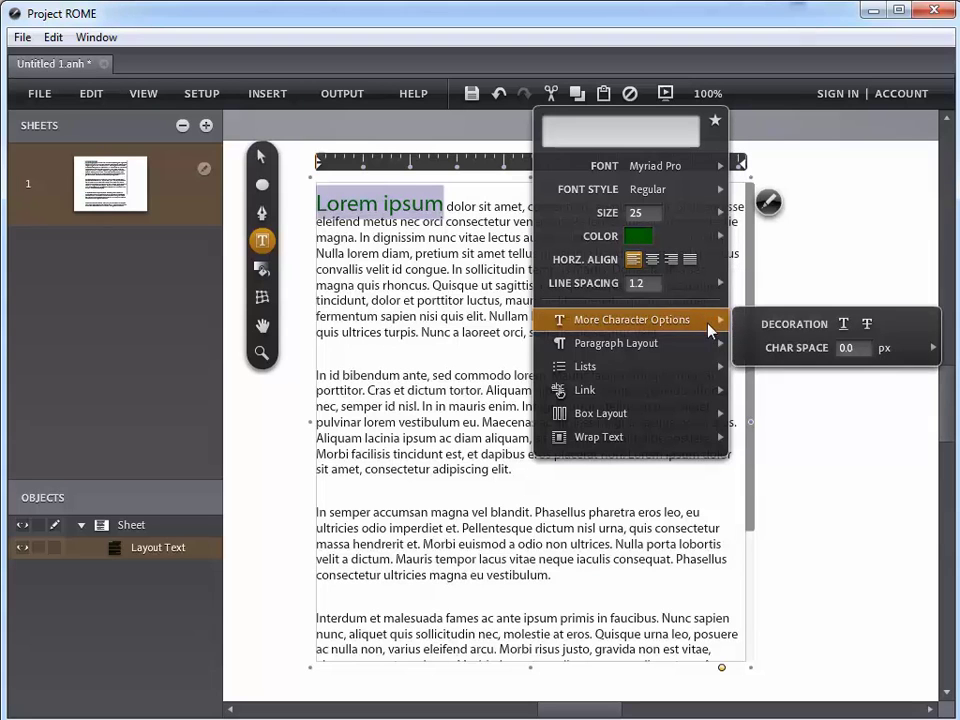
click(724, 344)
click(718, 320)
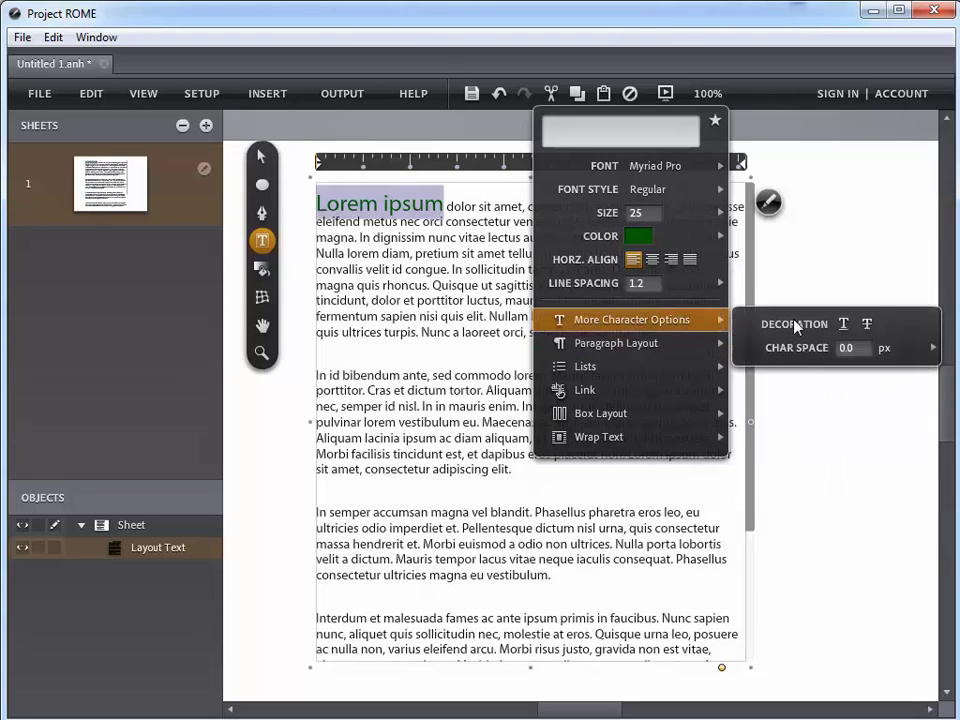
click(853, 346)
mouse_move(856, 348)
mouse_down()
mouse_move(874, 350)
mouse_move(848, 343)
mouse_up()
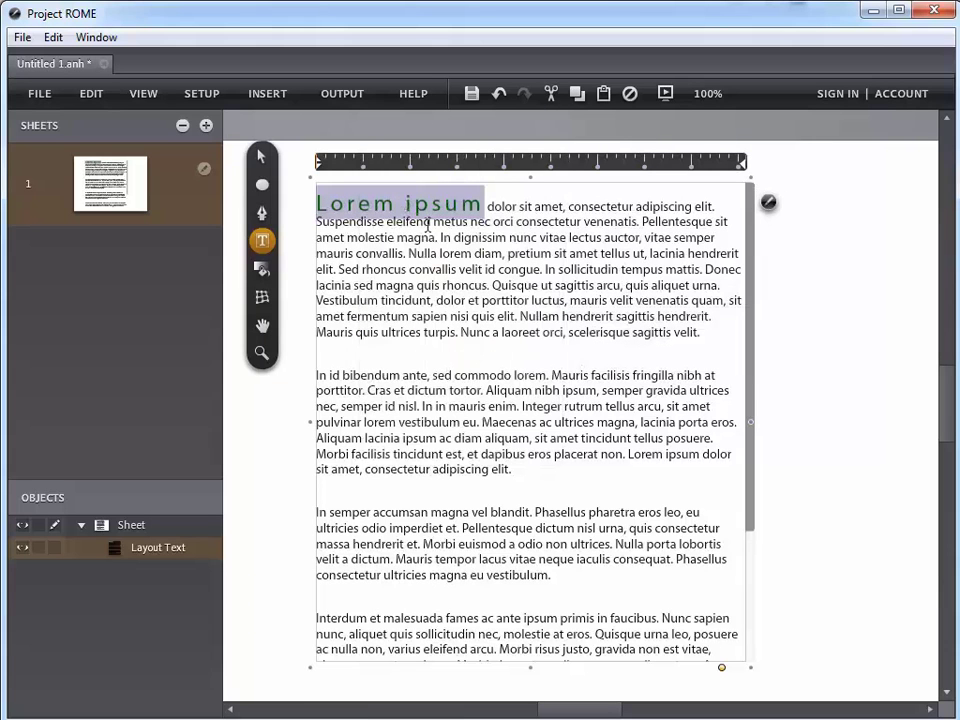
Try the Go to URL link option on the selected words, and set the link action to Do Nothing.
click(767, 203)
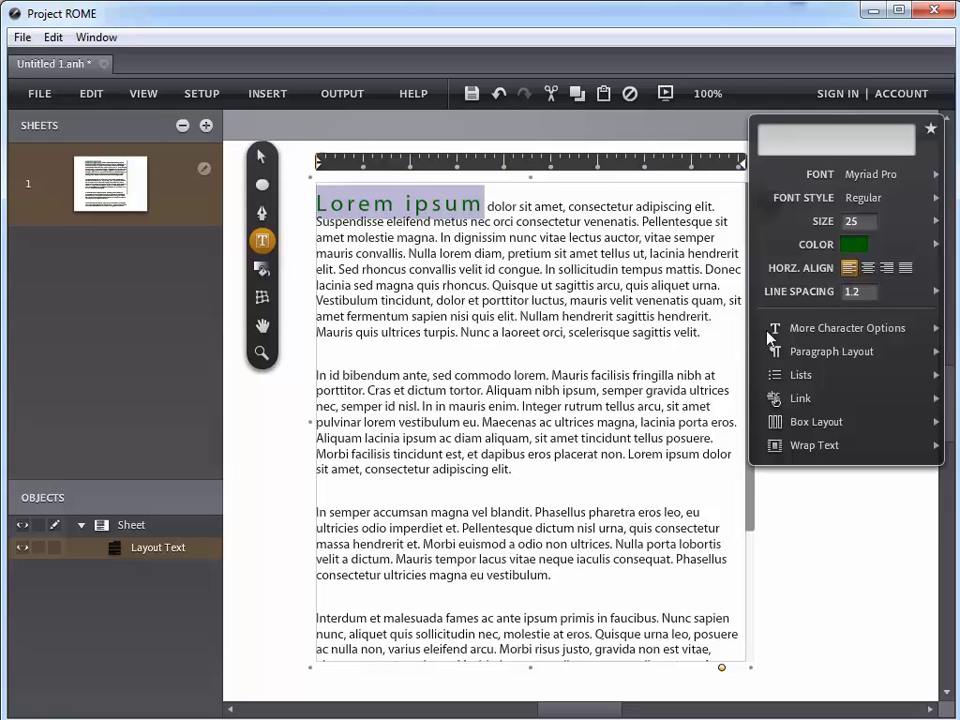
click(754, 399)
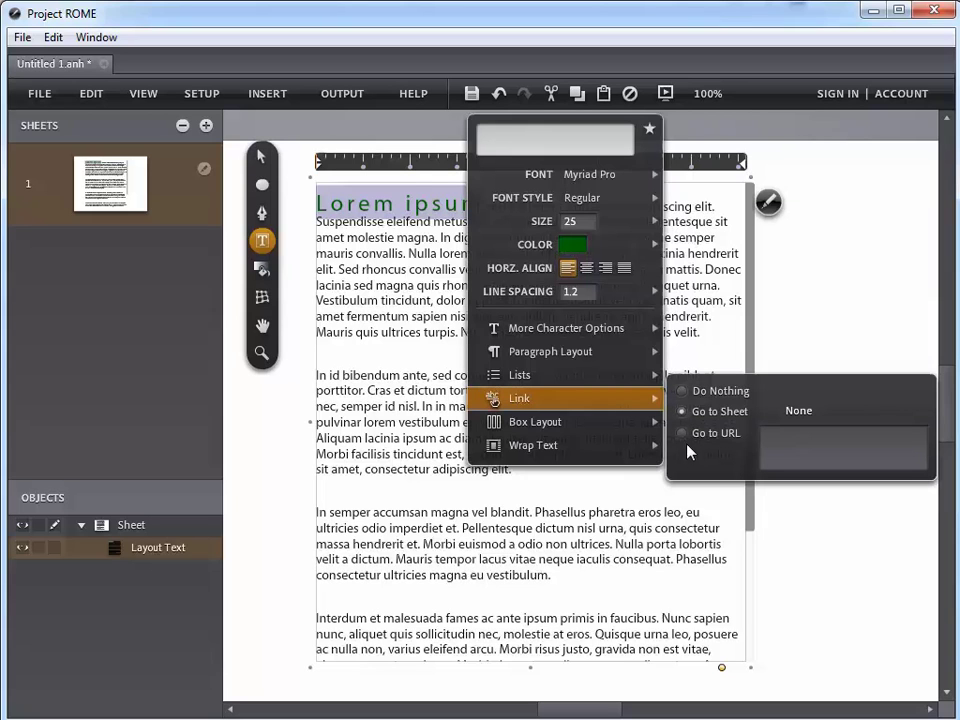
click(683, 434)
click(683, 391)
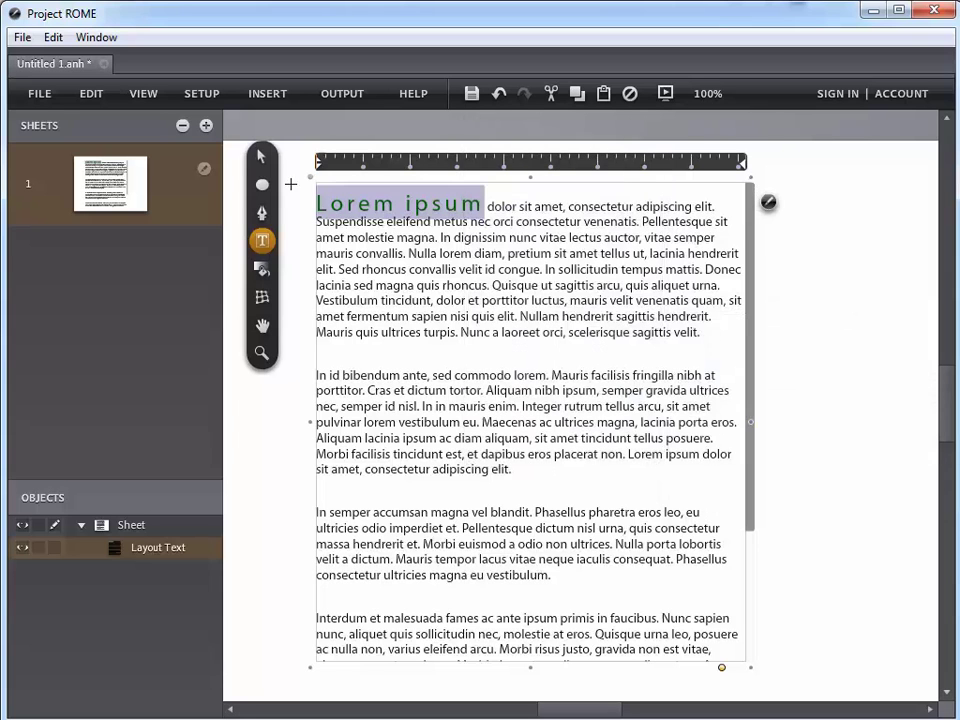
Widen the layout text frame a little further to the right using the selection tool.
click(261, 156)
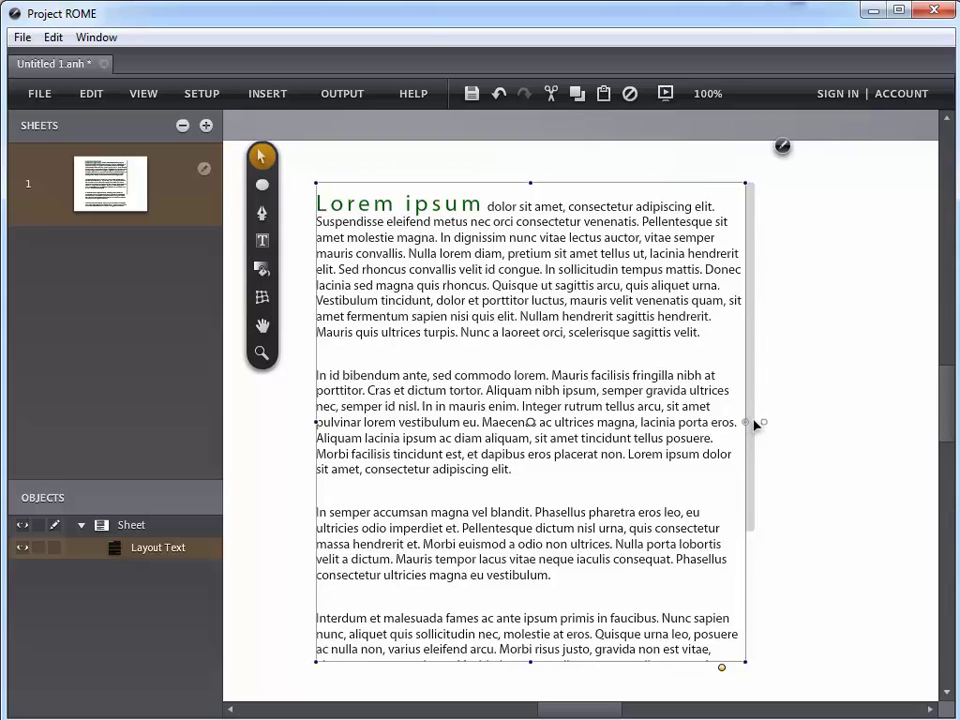
drag(745, 422, 818, 427)
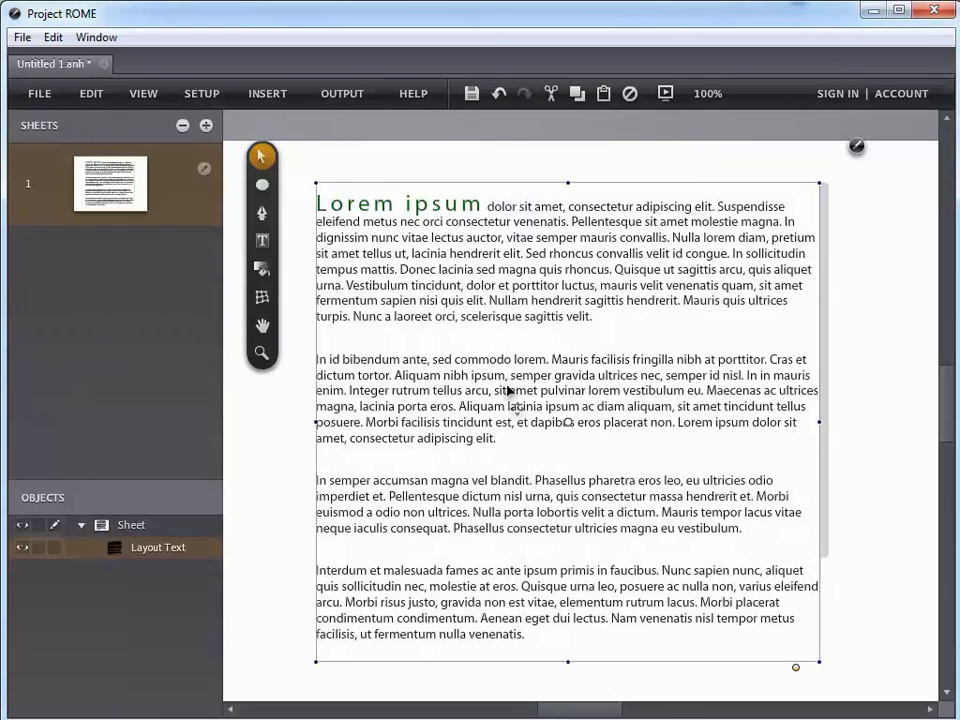
Split the layout text frame into three columns using its Box Layout options.
click(856, 146)
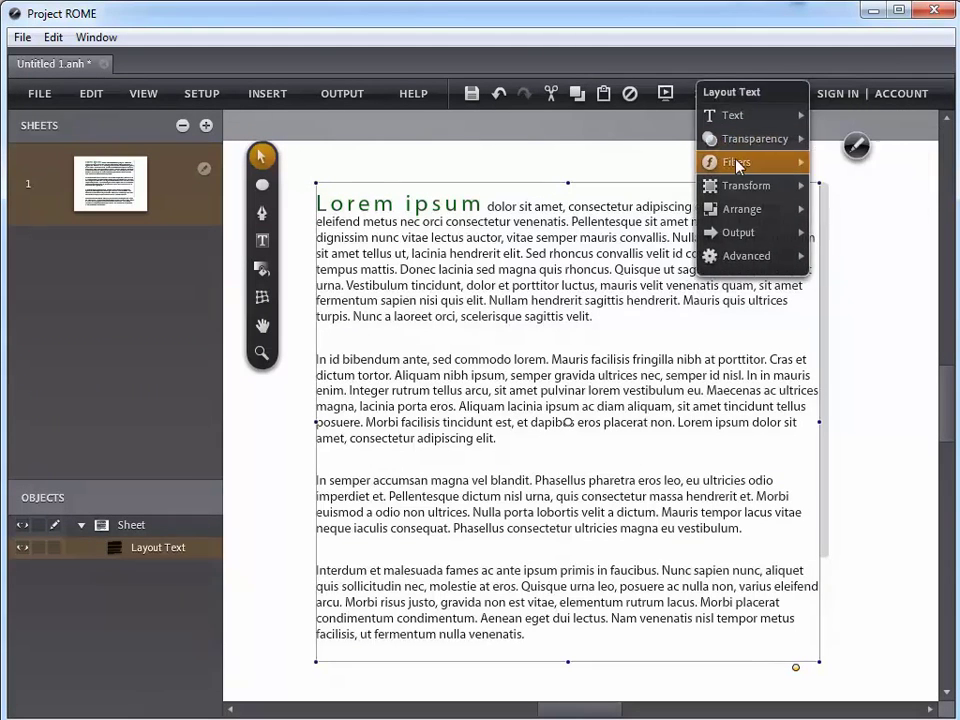
click(262, 241)
click(837, 200)
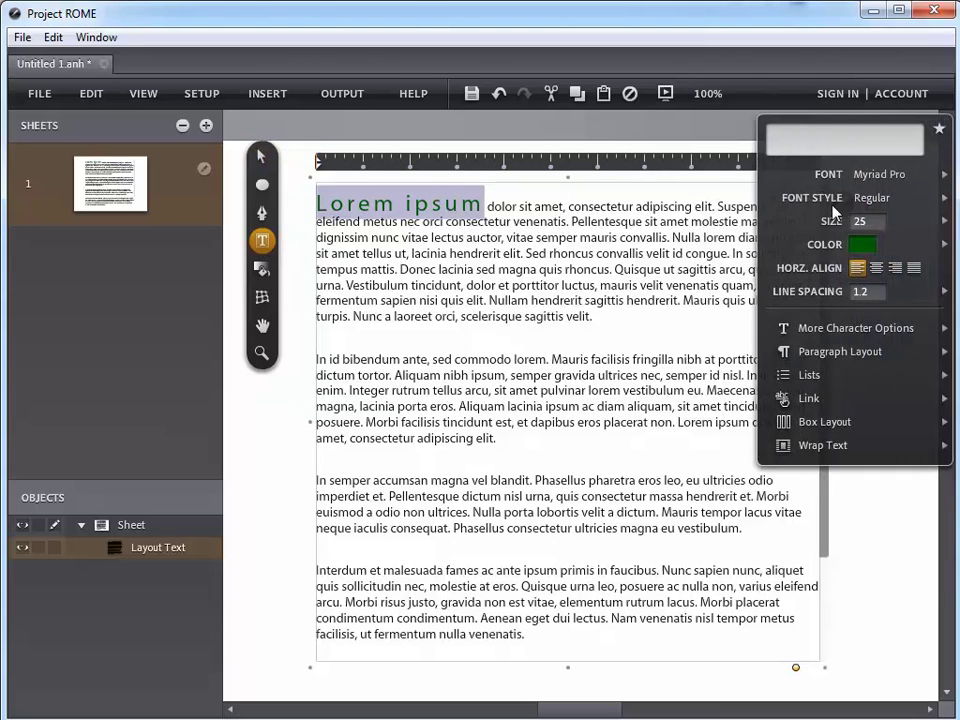
mouse_move(720, 428)
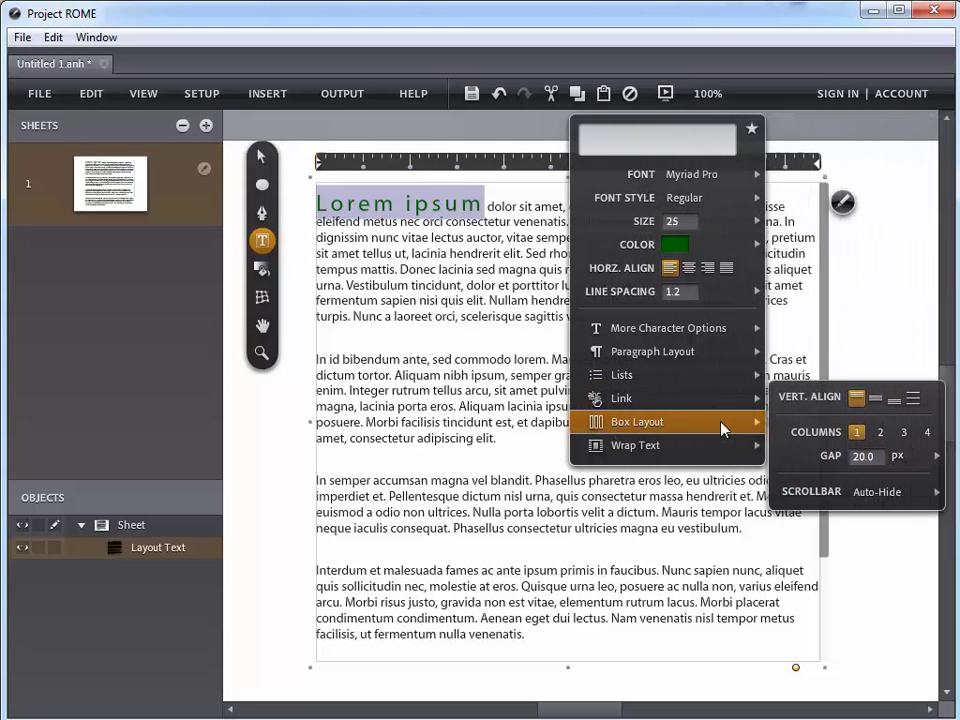
click(893, 433)
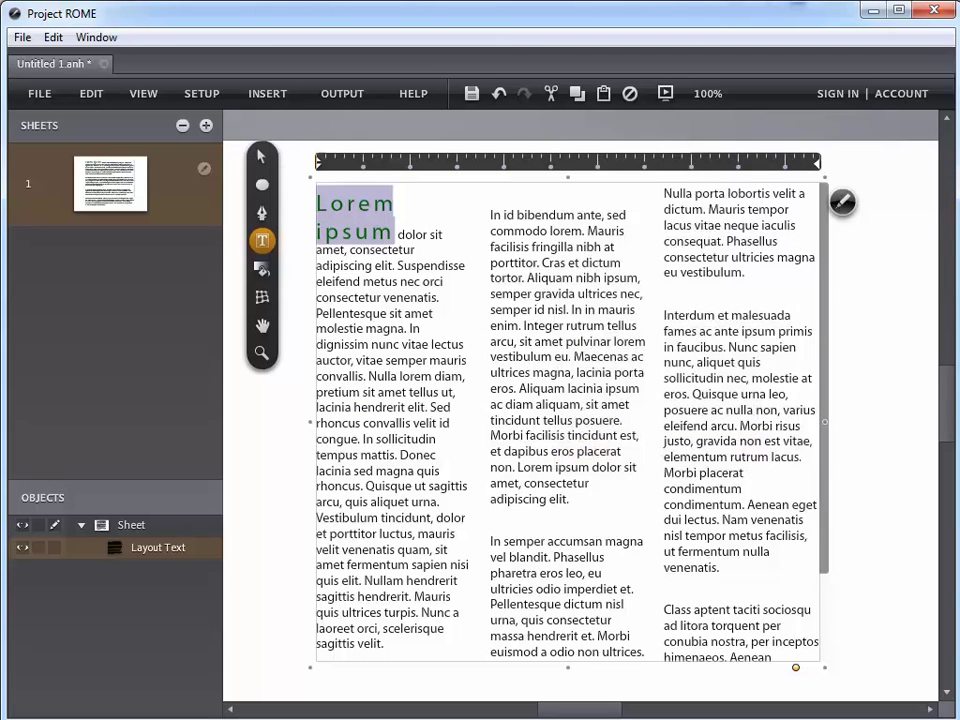
With the cursor in the middle column, examine the frame's Box Layout and Wrap Text options, including Into Shape and Around Objects.
click(540, 422)
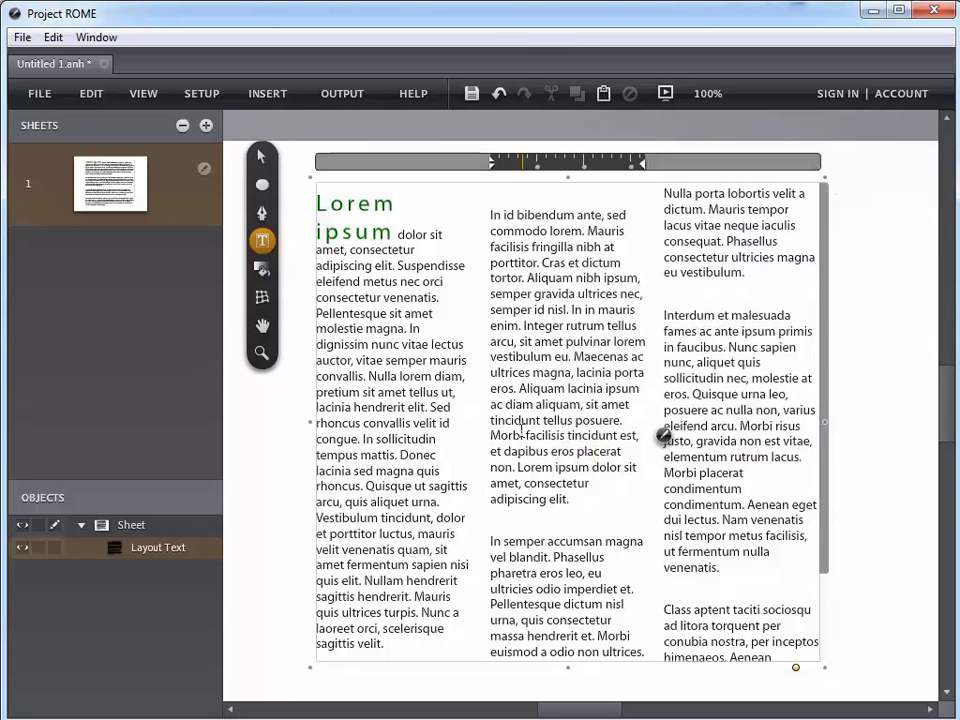
click(663, 435)
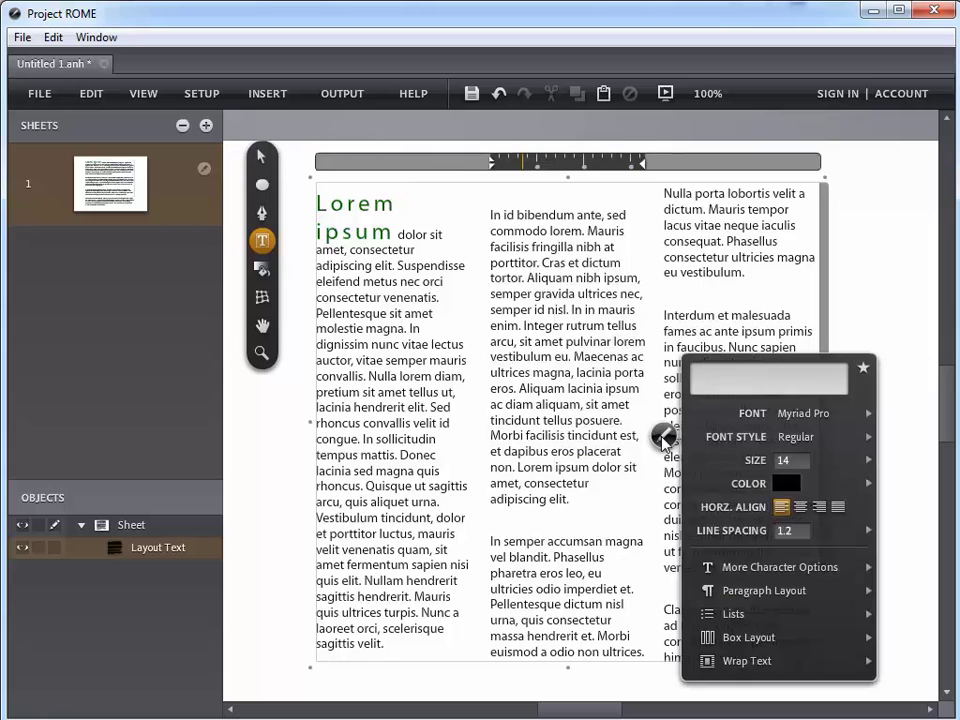
mouse_move(765, 639)
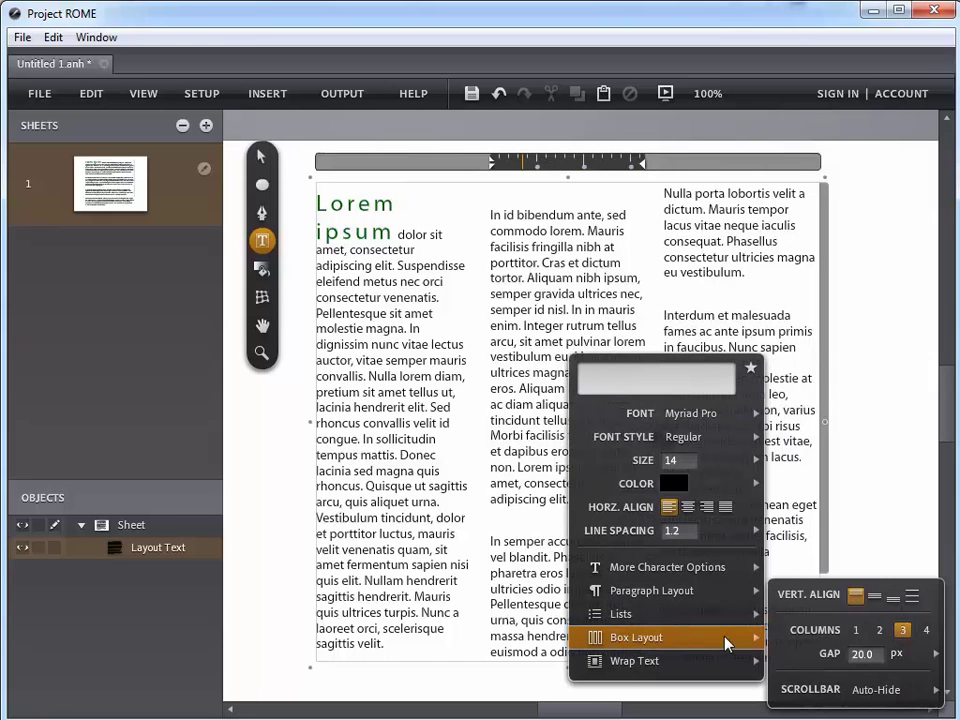
mouse_move(712, 672)
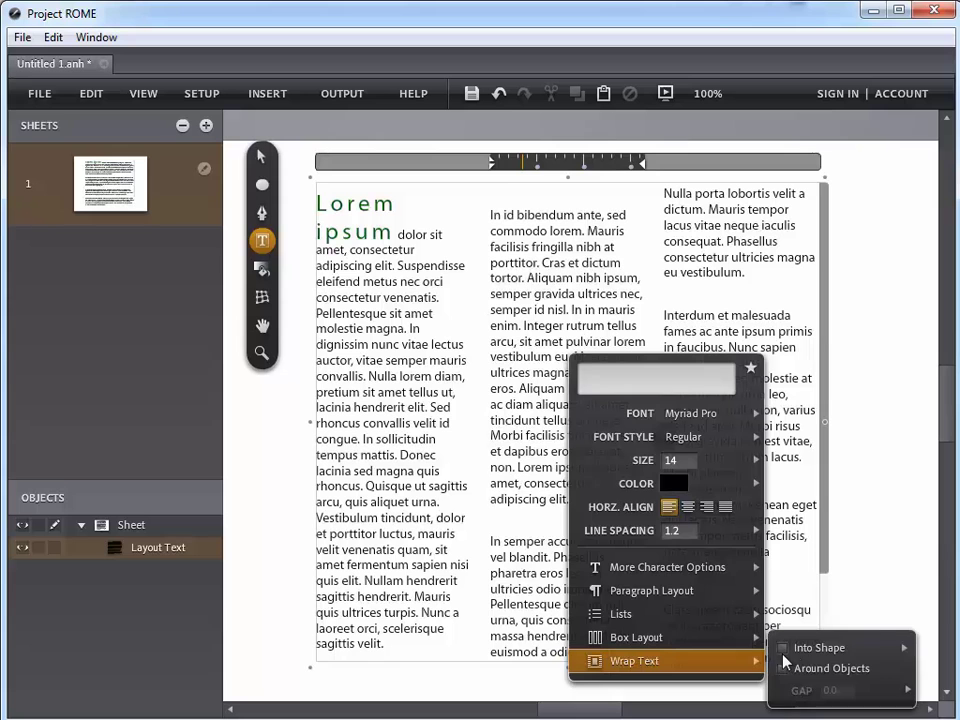
mouse_move(803, 649)
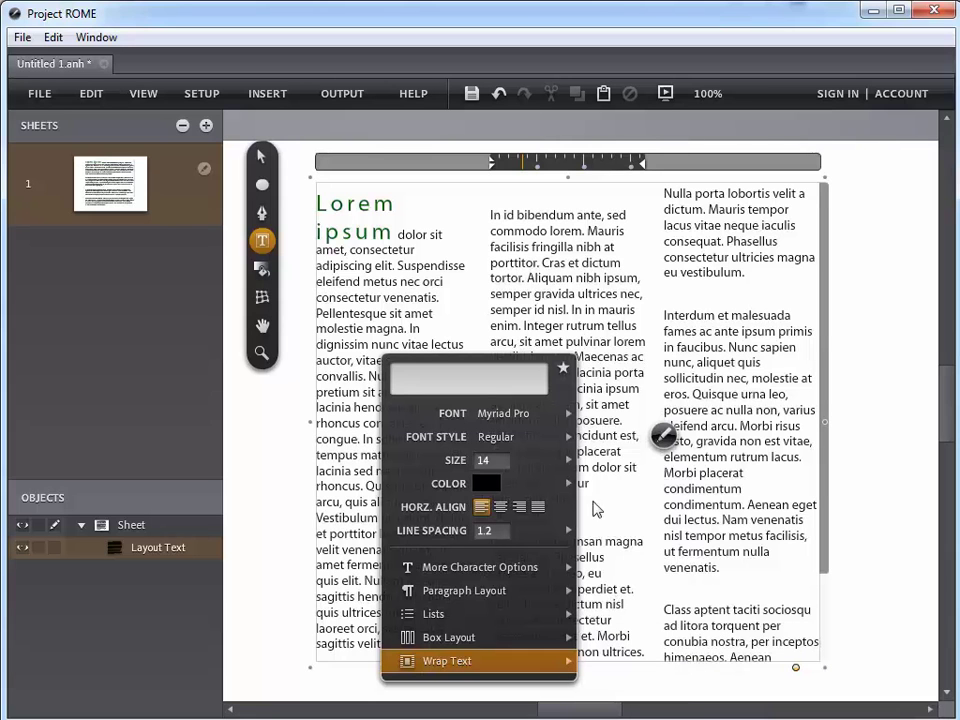
Rotate the three-column text frame by about -1.9° and skew it so its upper edge slants to the right.
click(261, 160)
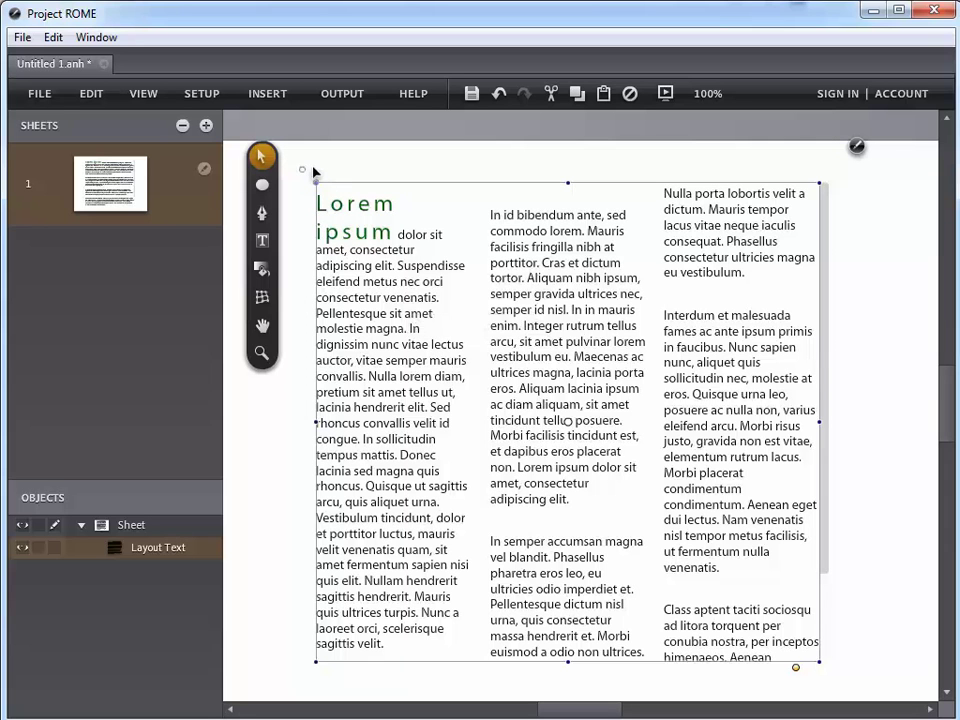
mouse_move(306, 171)
mouse_down()
mouse_move(351, 167)
mouse_move(316, 135)
mouse_move(322, 171)
mouse_move(298, 183)
mouse_up()
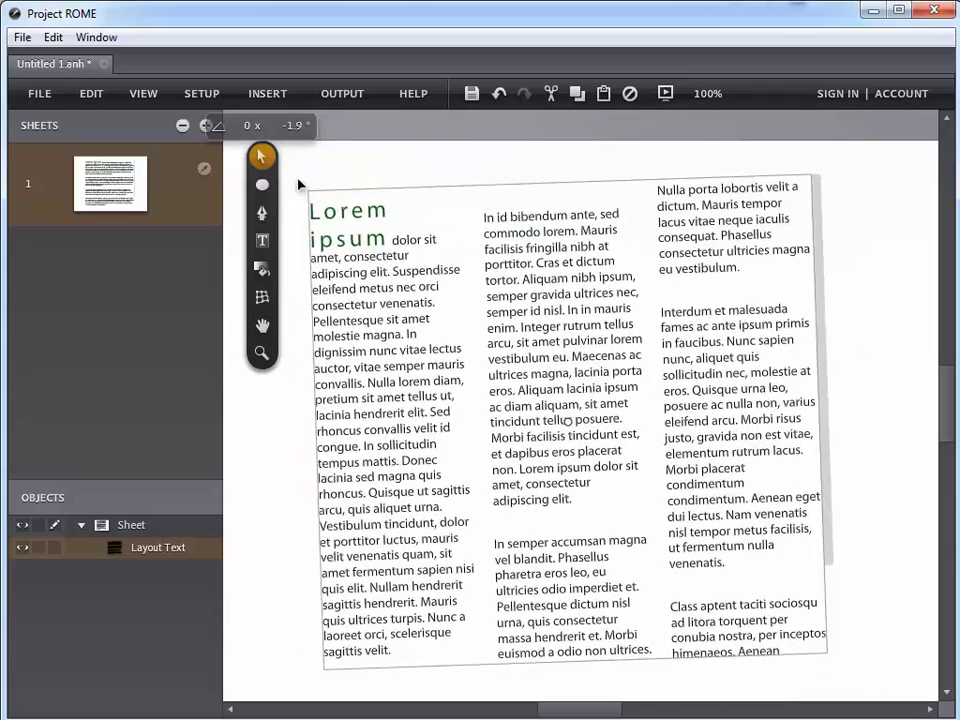
drag(561, 184, 626, 167)
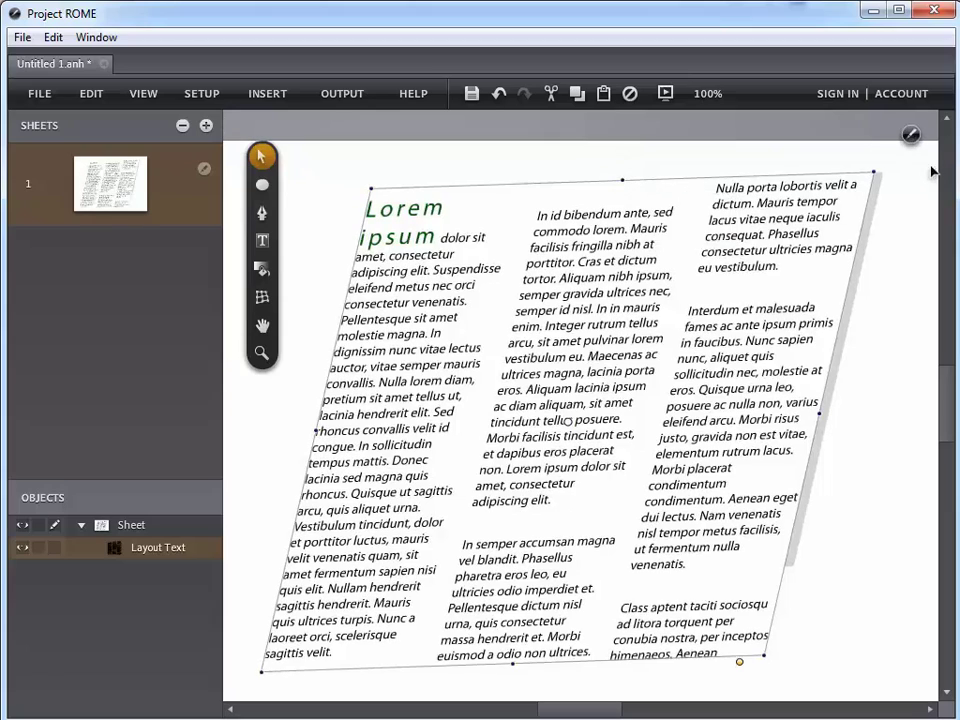
Try a smaller size for the slanted text frame, and enlarge and reposition it to span most of the visible sheet.
drag(873, 175, 693, 338)
drag(510, 435, 590, 299)
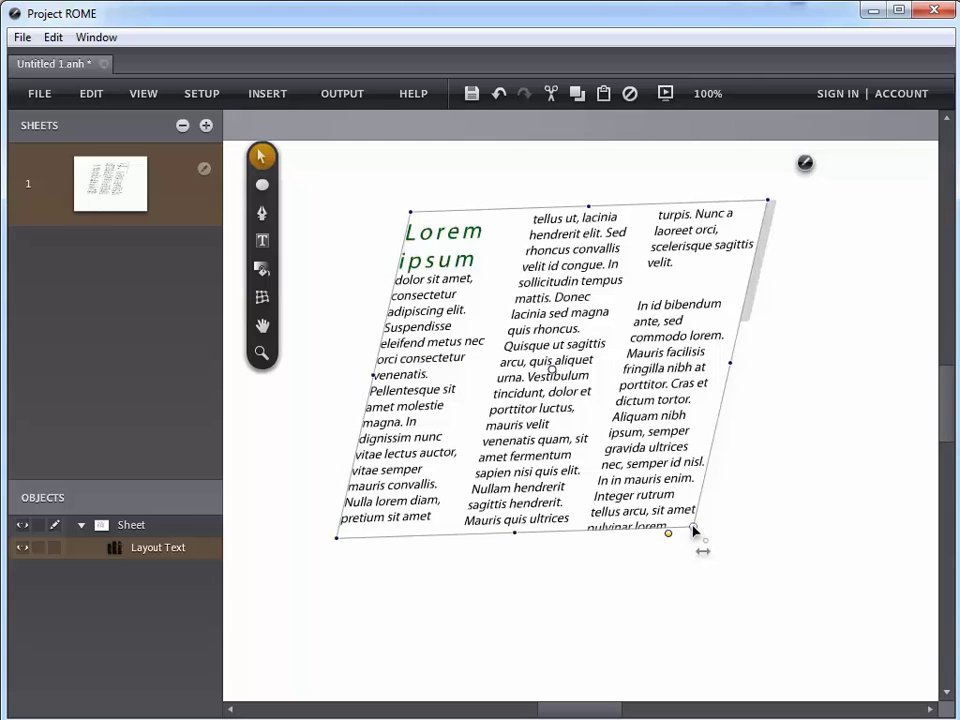
drag(693, 530, 821, 622)
drag(410, 213, 323, 170)
drag(386, 340, 407, 374)
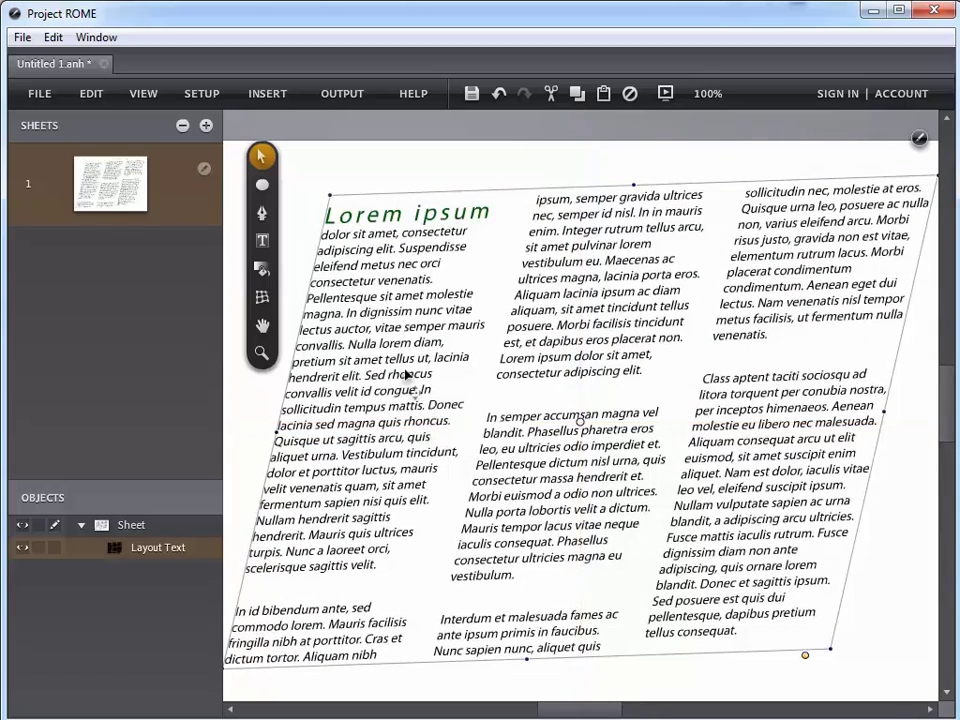